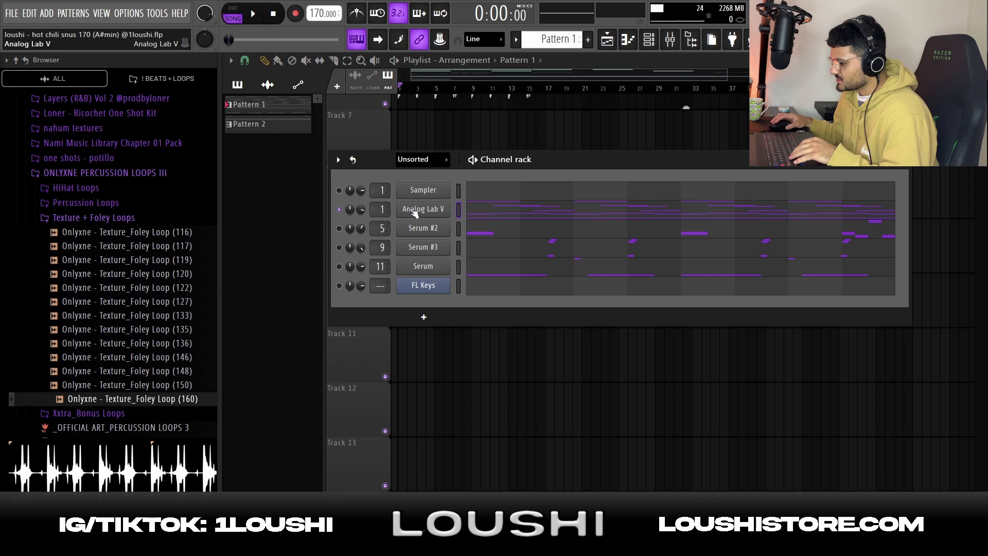
Open Analog Lab V on Pattern 1 and view the SMILE preset in the LOUSHI - INDIGO sound bank.
click(418, 209)
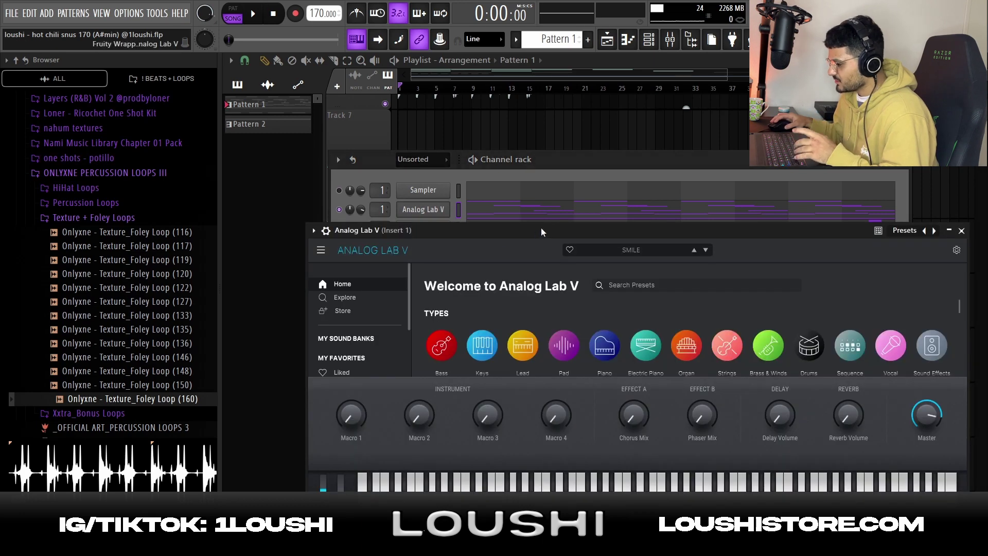
drag(542, 231, 527, 181)
click(945, 467)
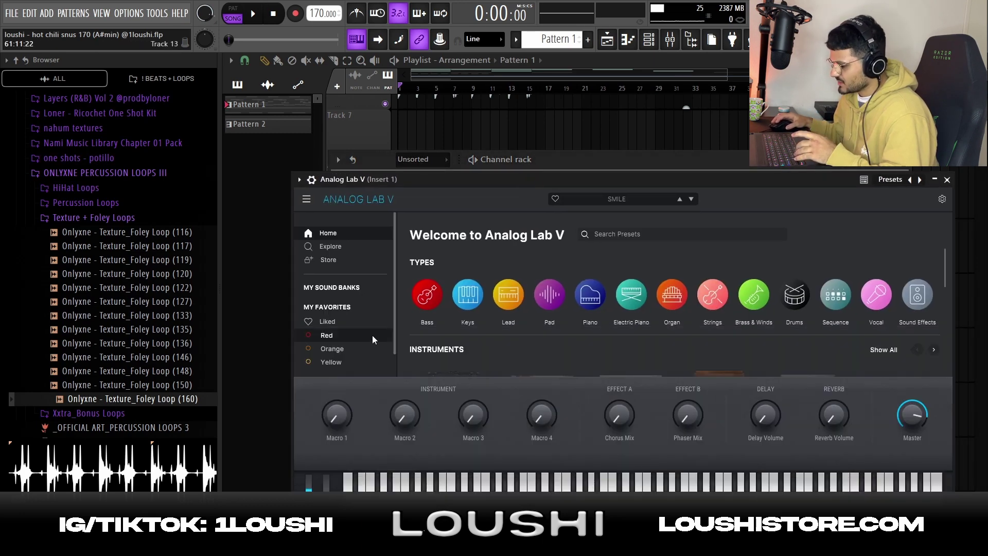
click(331, 287)
scroll(872, 345, down, 3)
click(605, 276)
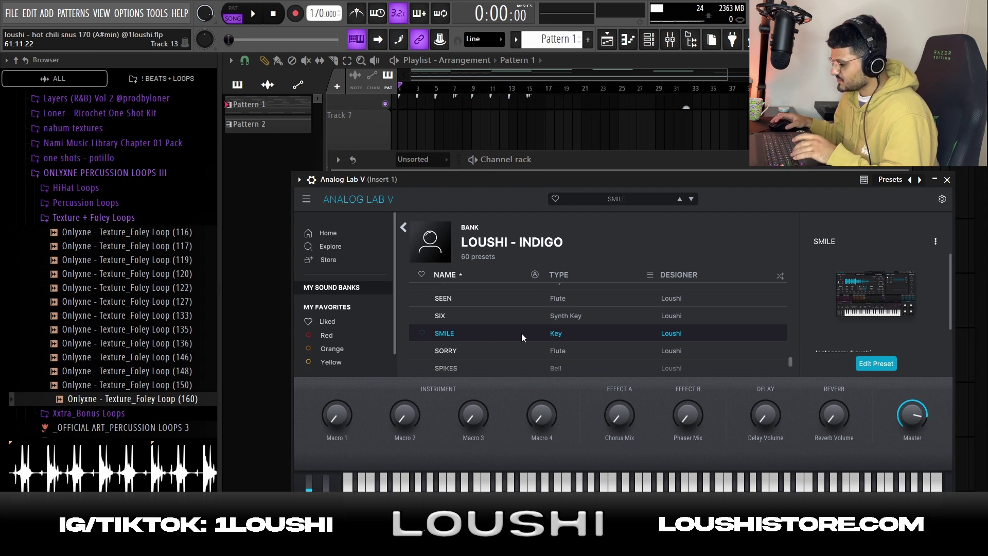
click(948, 180)
Open the Analog Lab V notes of Pattern 1 in the piano roll and play back the melody.
key(F7)
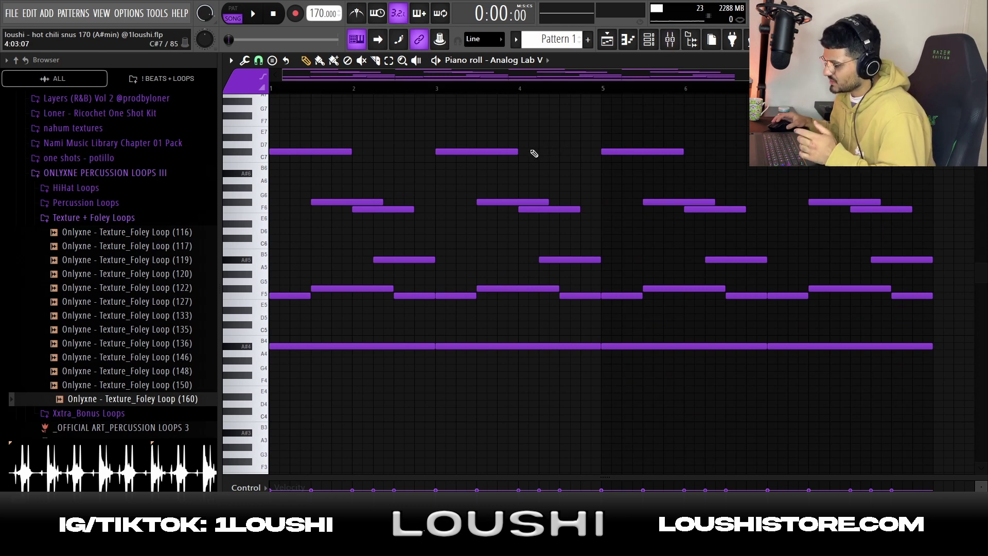
scroll(598, 180, up, 1)
key(l)
key(space)
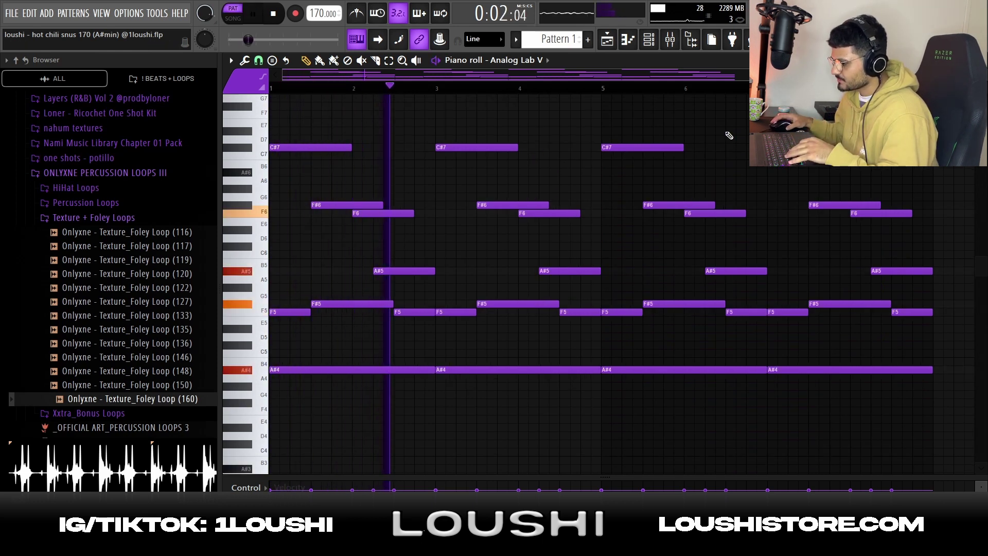
scroll(729, 136, down, 2)
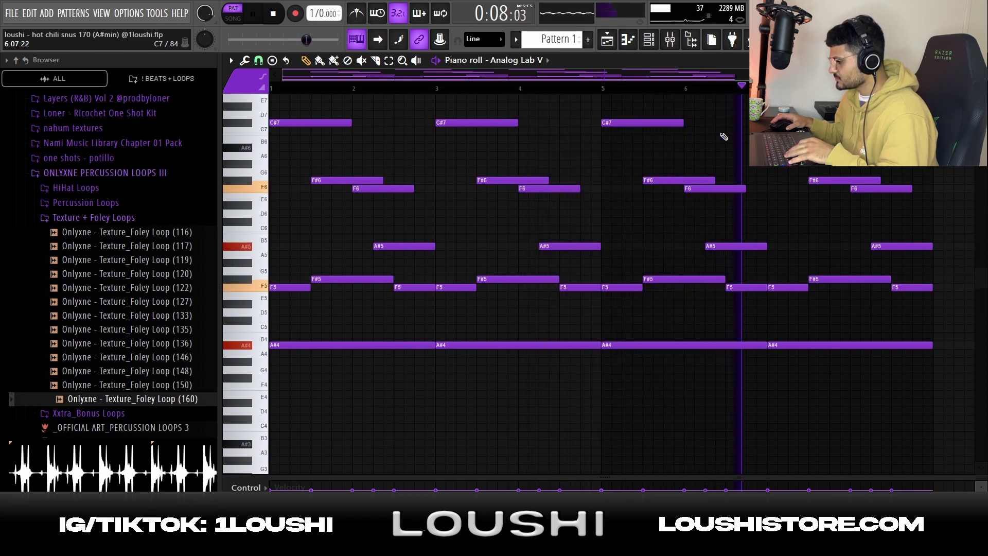
scroll(720, 136, up, 2)
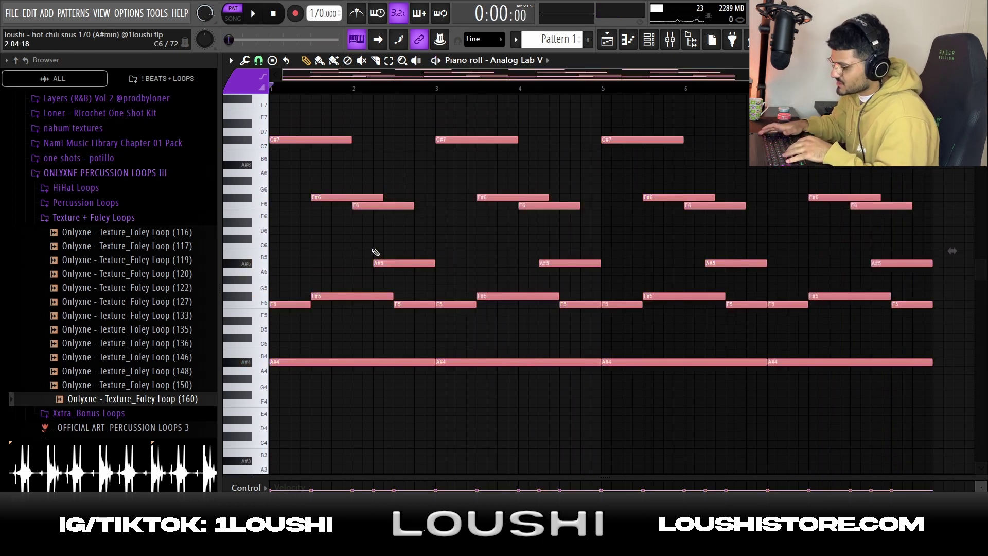
Clear all notes in the piano roll, place an A#4, C#5 and F5 chord at bar 1, and play it.
key(Delete)
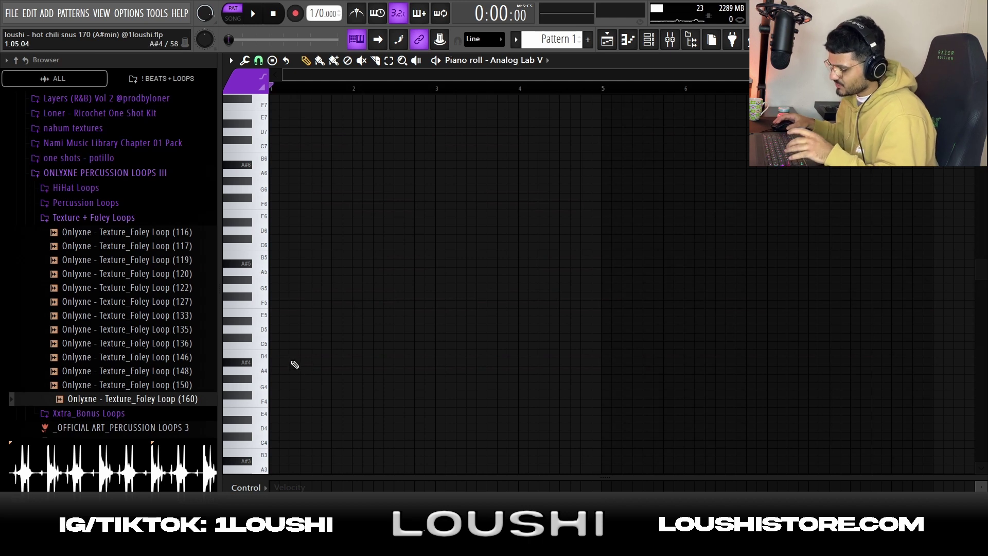
drag(282, 366, 228, 302)
key(space)
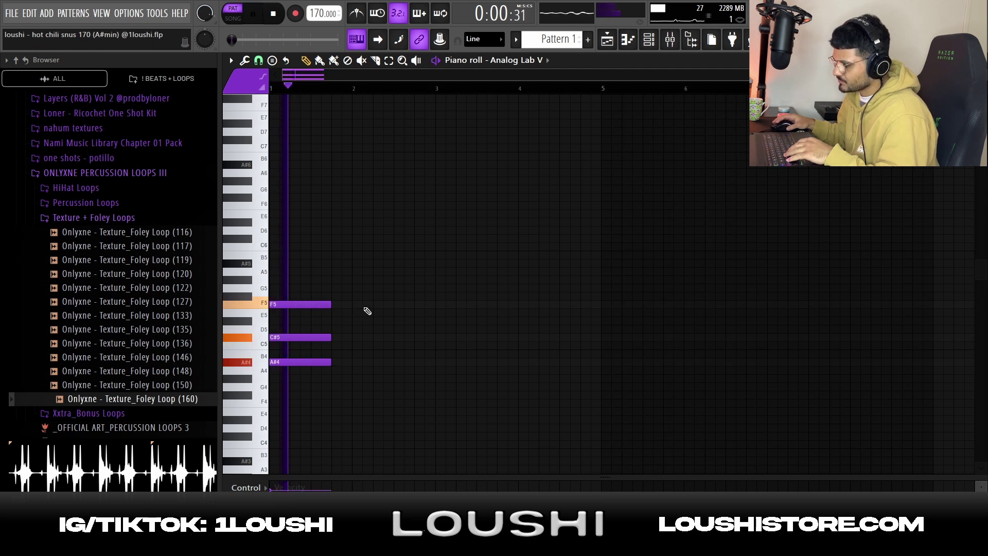
key(space)
Raise the chord's C#5 note two octaves to C#7 and play back the new voicing.
drag(423, 329, 297, 342)
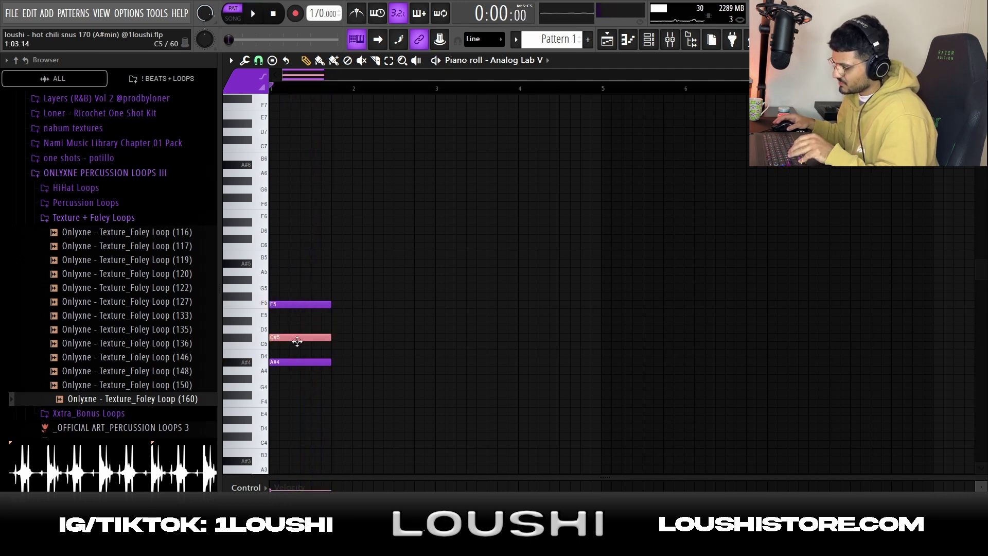
key(ctrl+Up)
key(ctrl+Up)
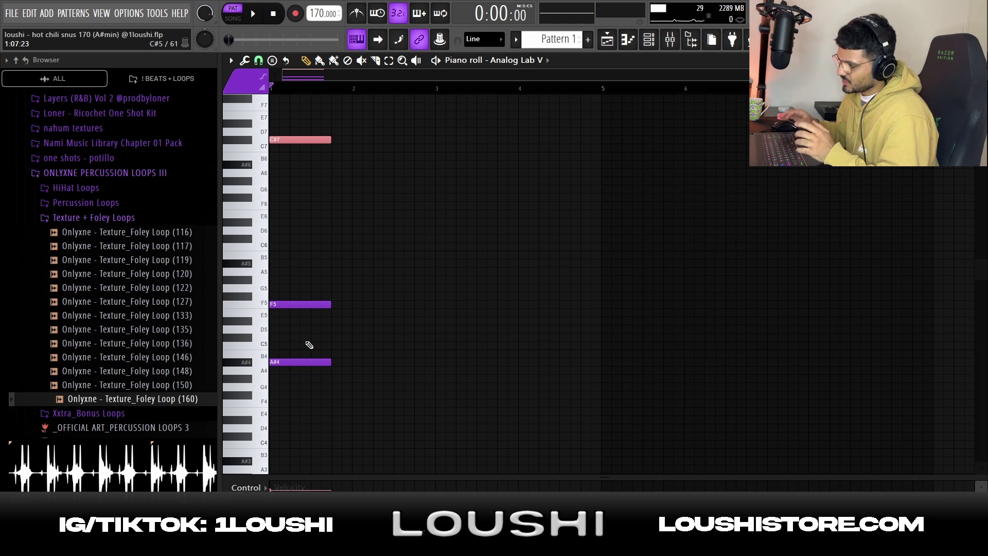
click(479, 307)
key(space)
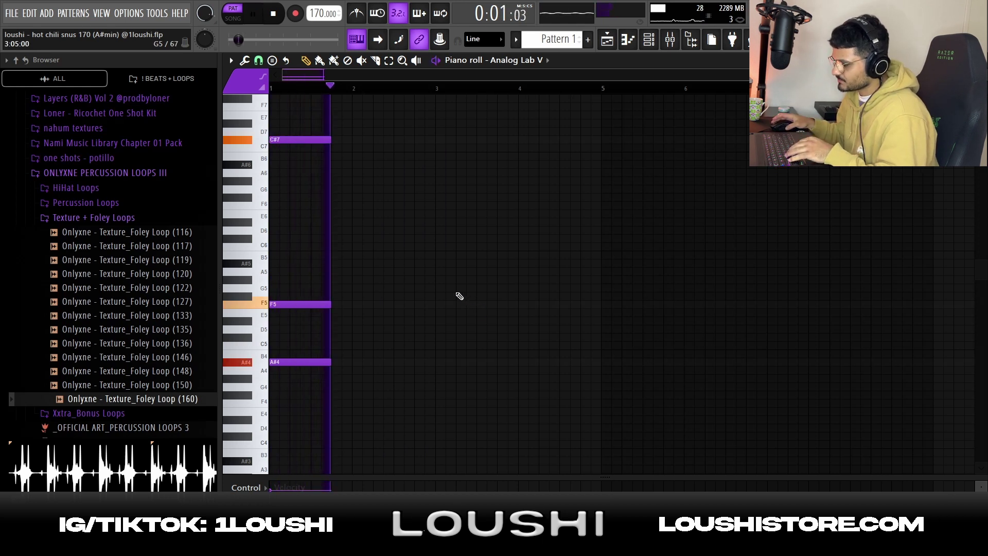
key(space)
Stretch A#4 and F5 to two bars and build a half-bar-note melody of C#7, F#6, F6 and A#5 above them.
scroll(374, 370, down, 1)
drag(348, 328, 427, 269)
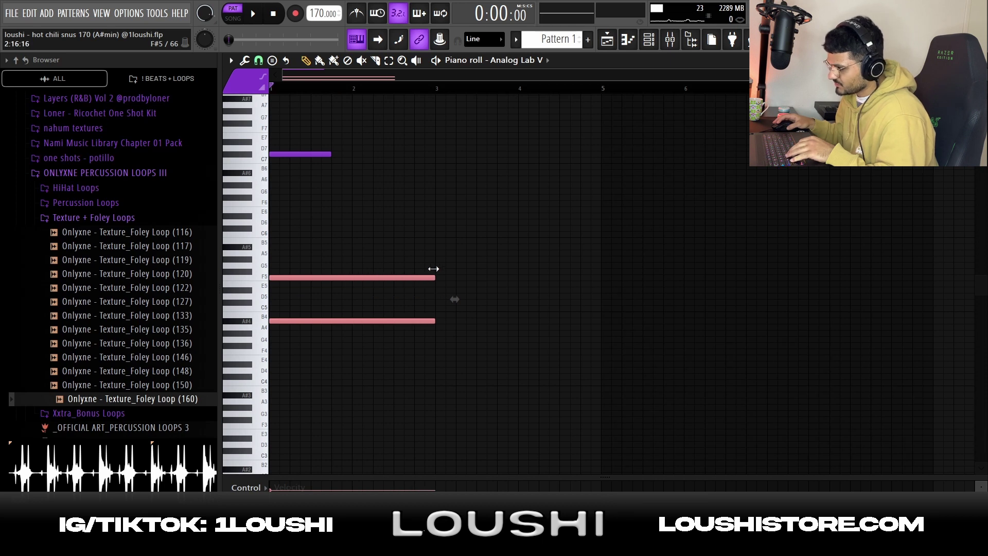
click(438, 250)
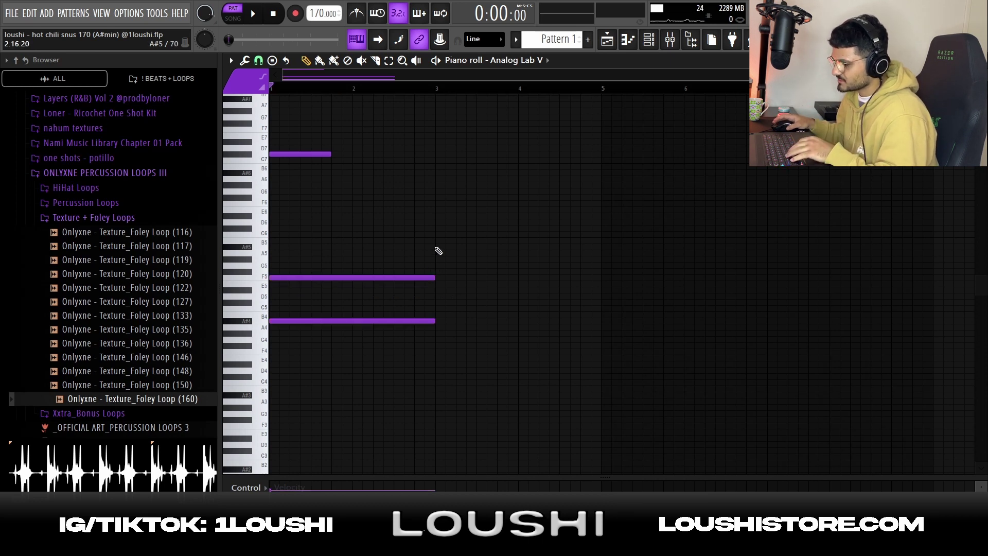
key(space)
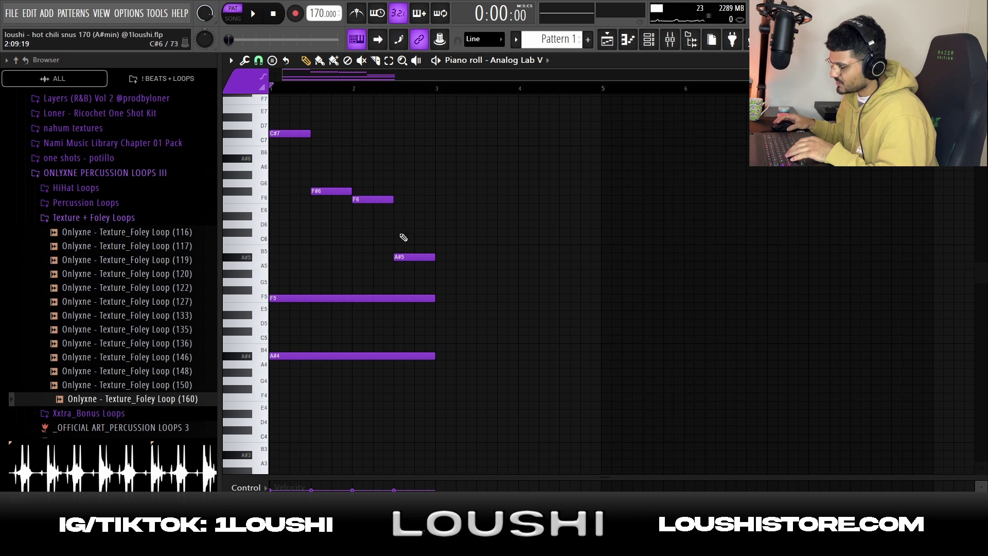
key(space)
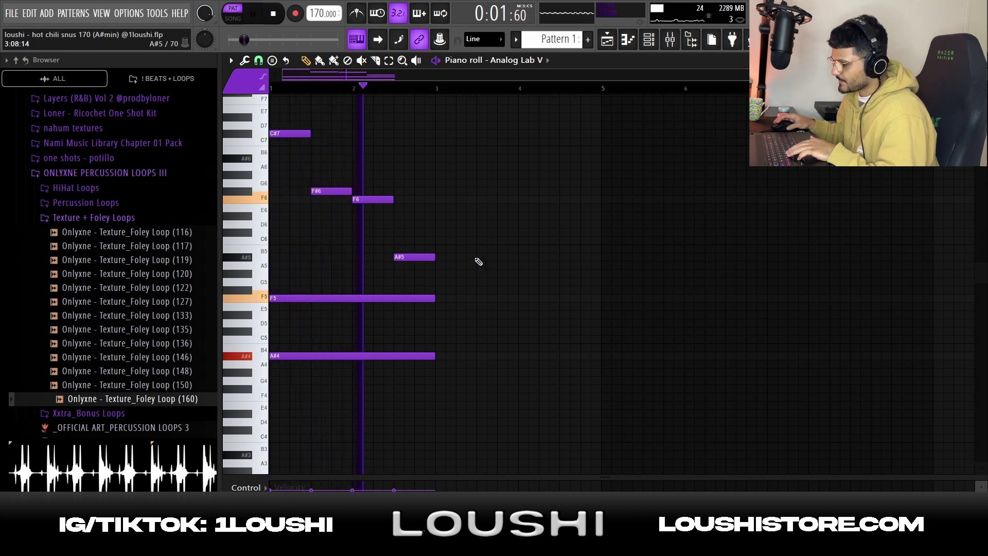
Duplicate the two-bar phrase until it fills eight bars, and listen to the result.
key(ctrl+b)
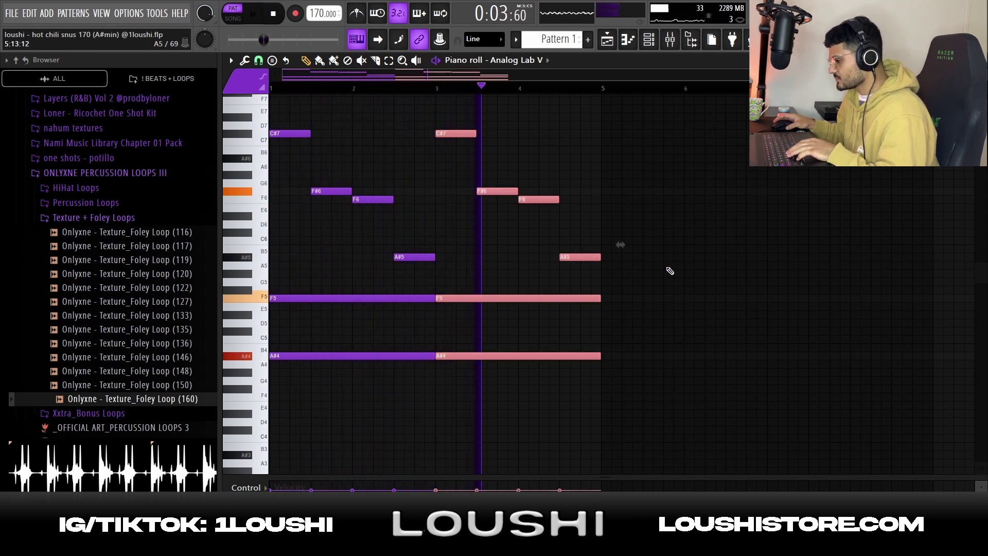
key(ctrl+b)
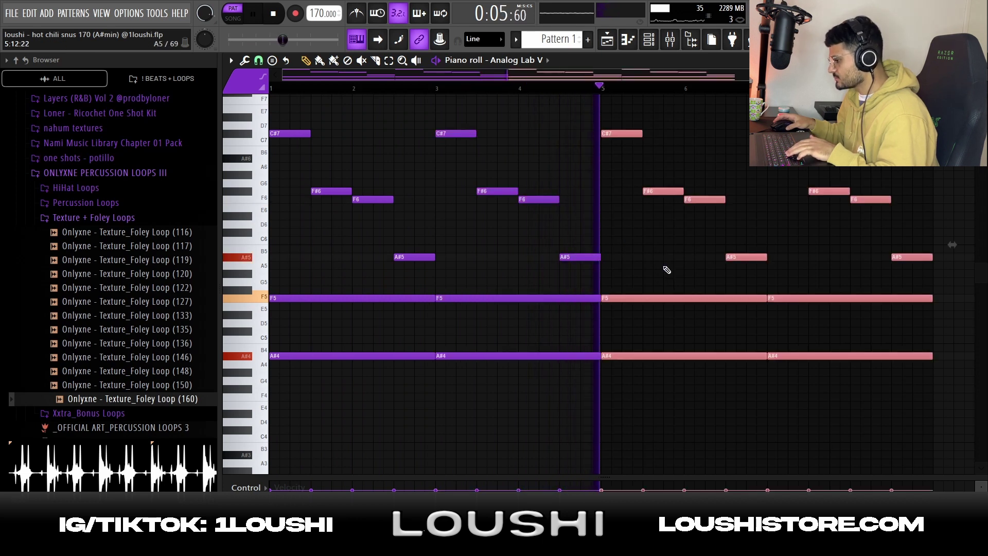
key(ctrl+d)
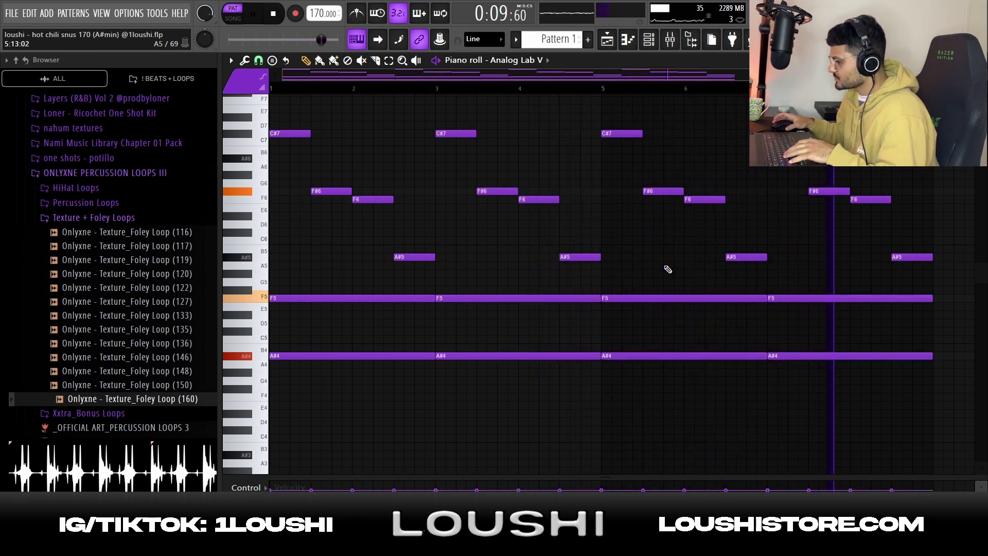
key(space)
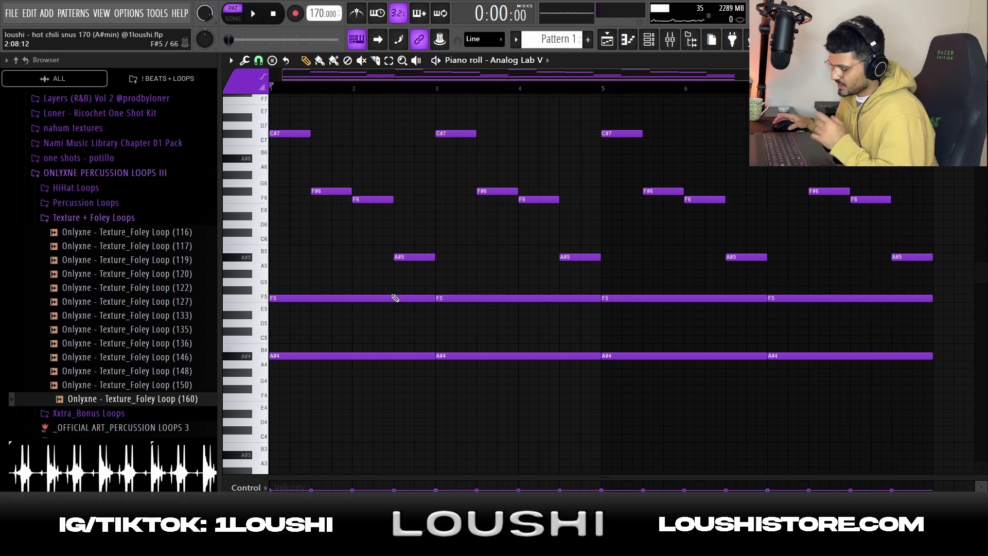
In each phrase, shorten F5 to half a bar and add a one-bar F#5 note directly after it.
drag(884, 323, 326, 295)
drag(435, 298, 330, 301)
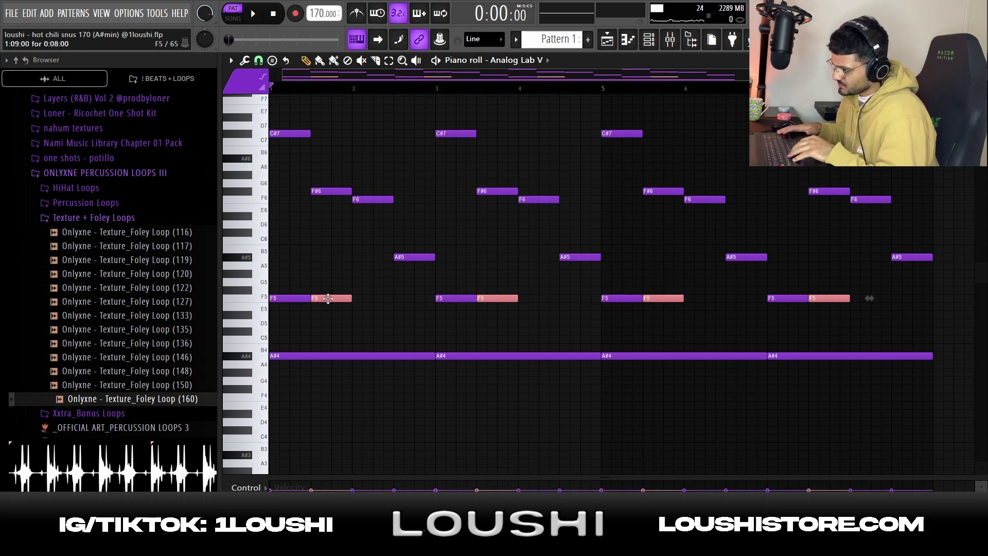
key(Up)
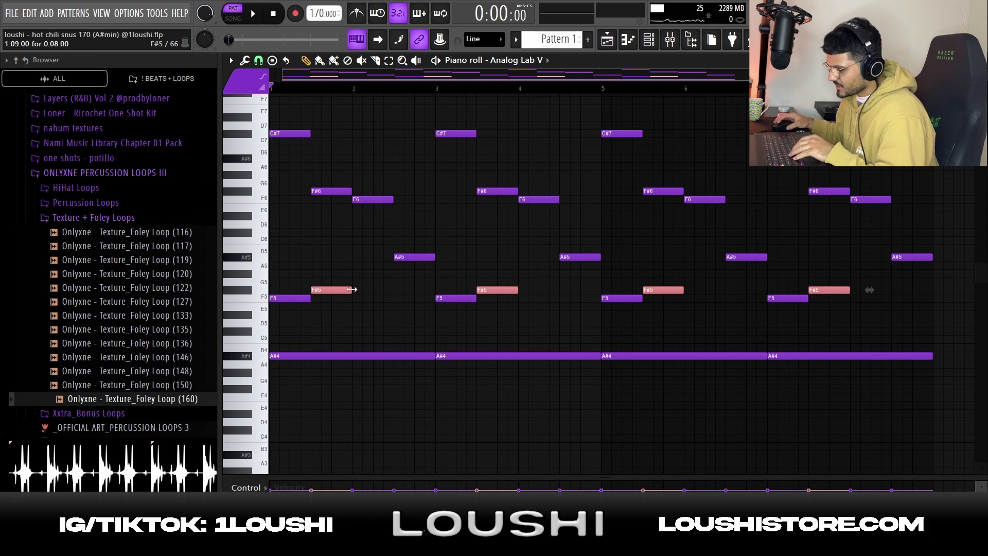
mouse_move(352, 290)
mouse_down()
mouse_move(431, 289)
mouse_move(435, 299)
mouse_move(416, 261)
mouse_move(398, 257)
mouse_up()
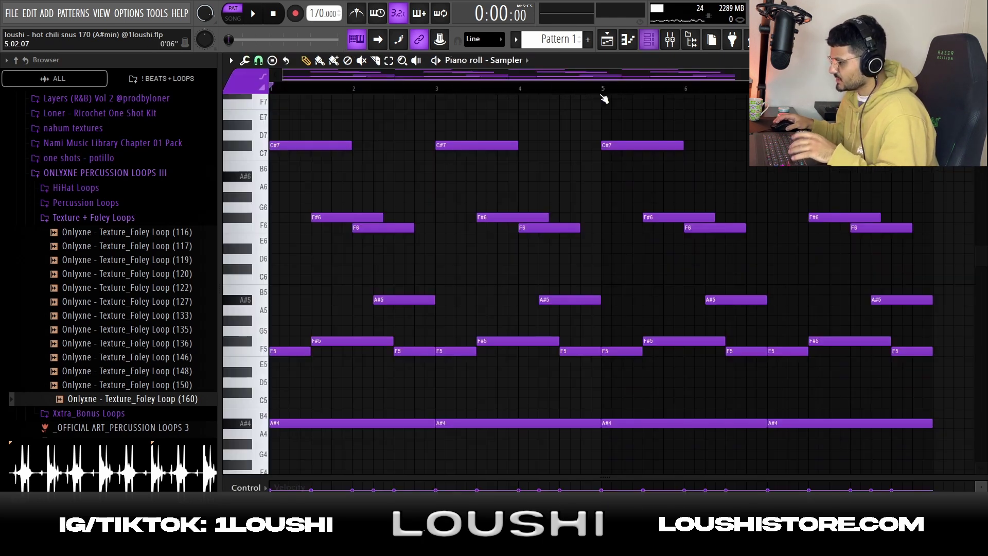
Inspect the Fruity parametric EQ 2 and HalfTime settings on mixer Insert 1.
click(670, 39)
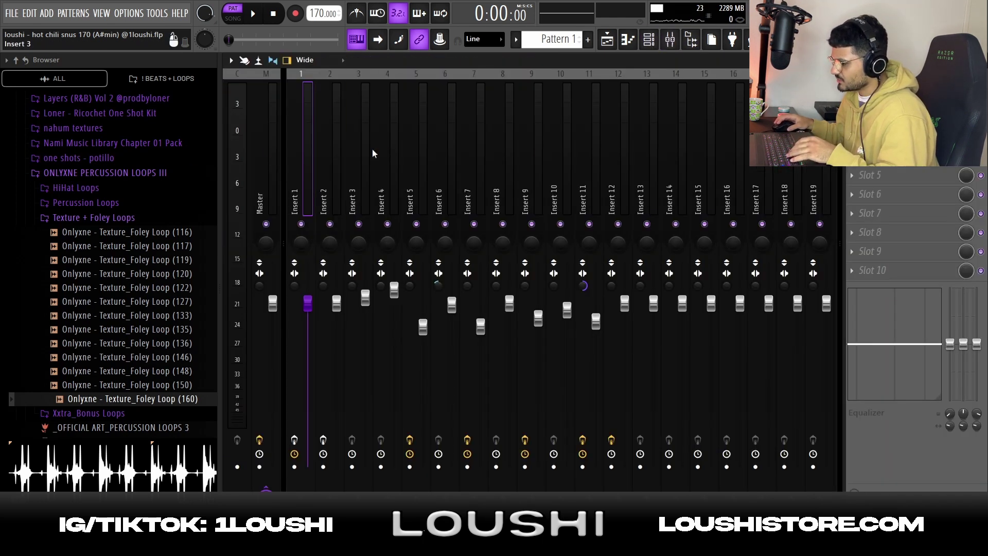
click(896, 99)
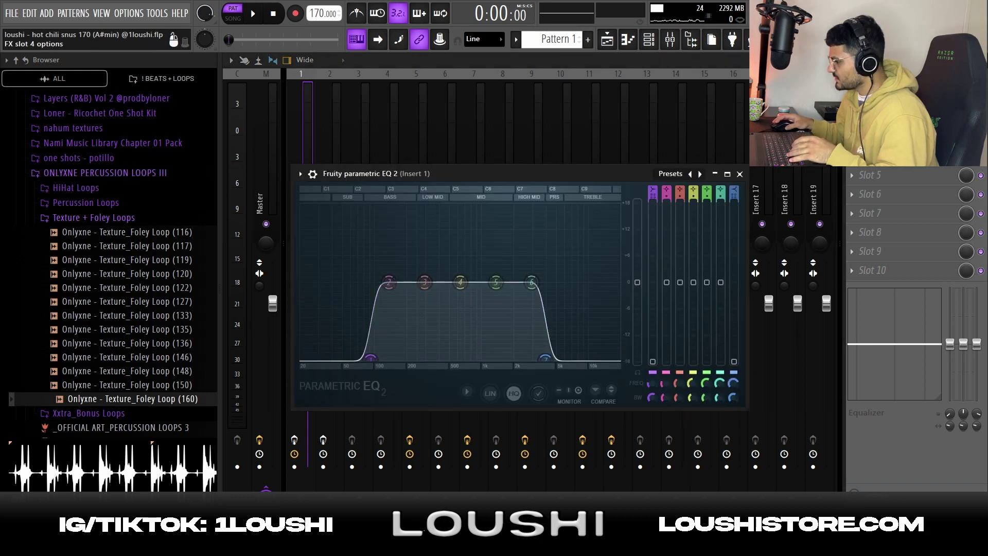
click(895, 118)
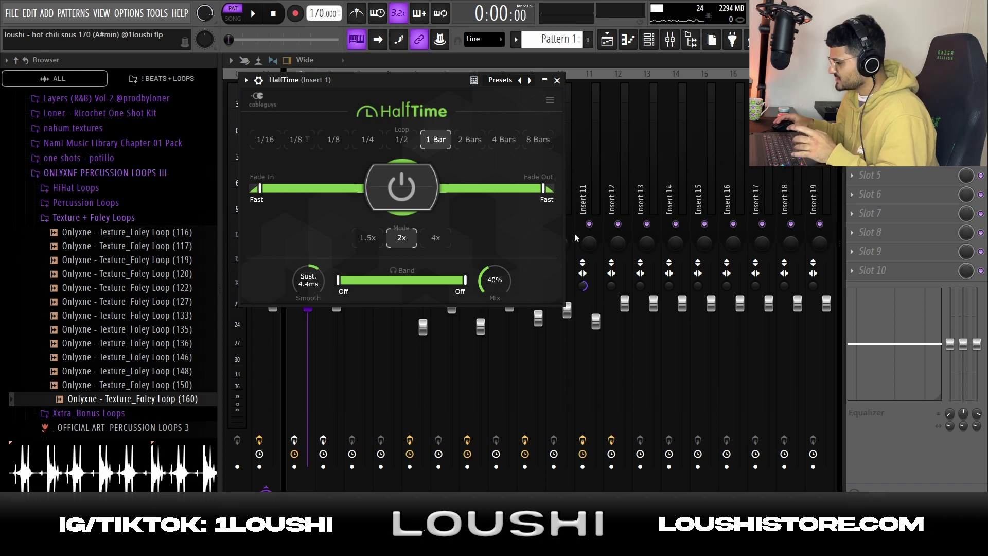
key(Escape)
key(Escape)
Play back the complete eight-bar melody in the piano roll.
key(space)
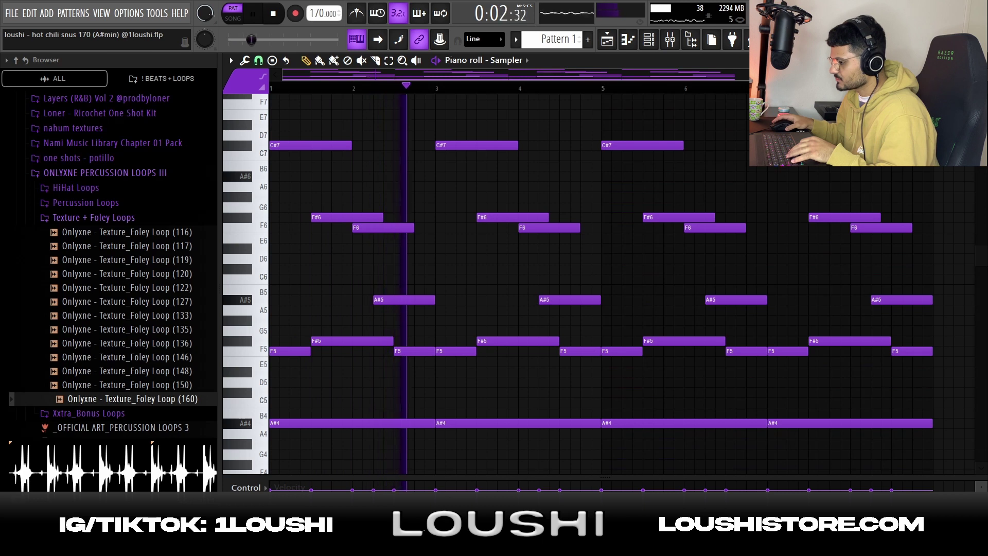
scroll(621, 283, down, 1)
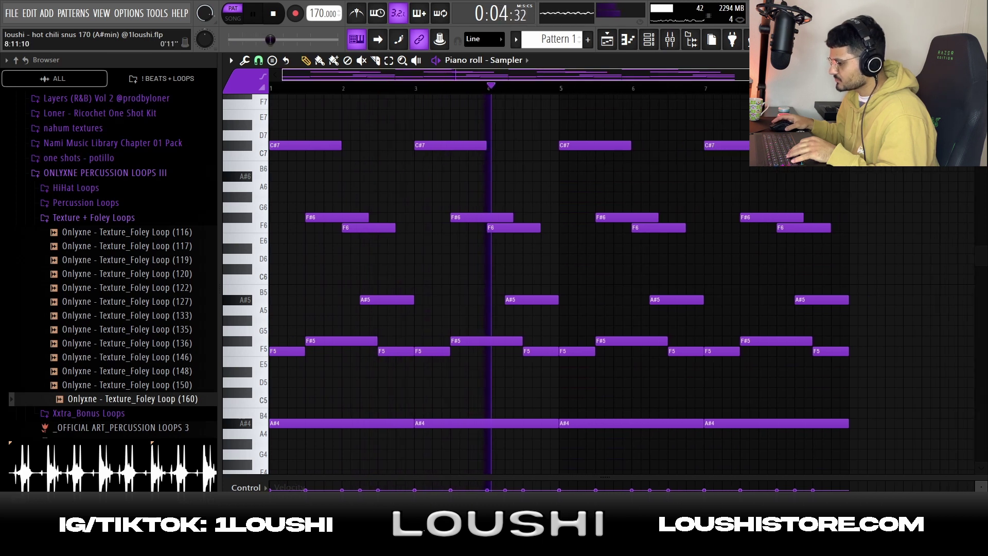
scroll(548, 284, down, 1)
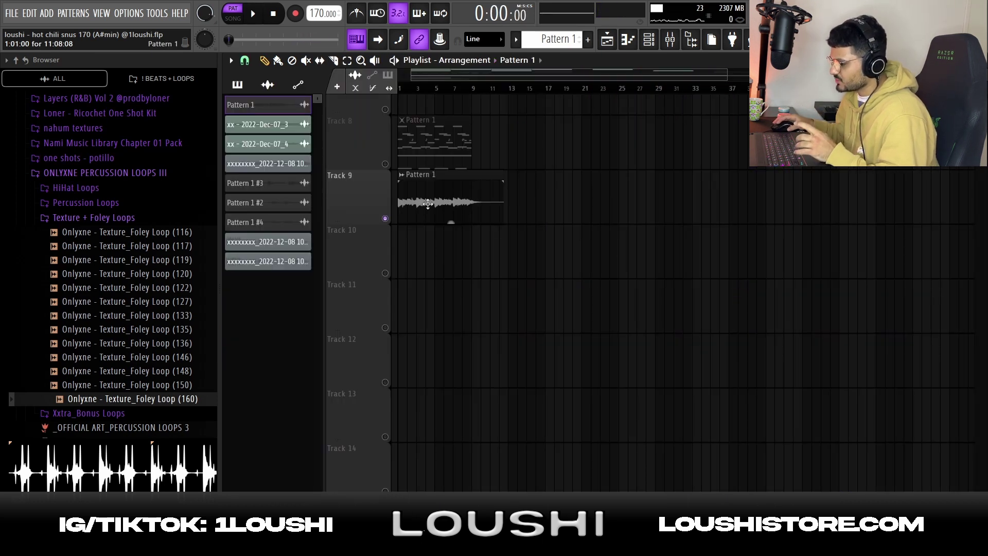
Open the Pattern 1 audio clip on Track 9 and toggle Crystallizer and SoundShifter Pitch on mixer Insert 2.
double_click(428, 204)
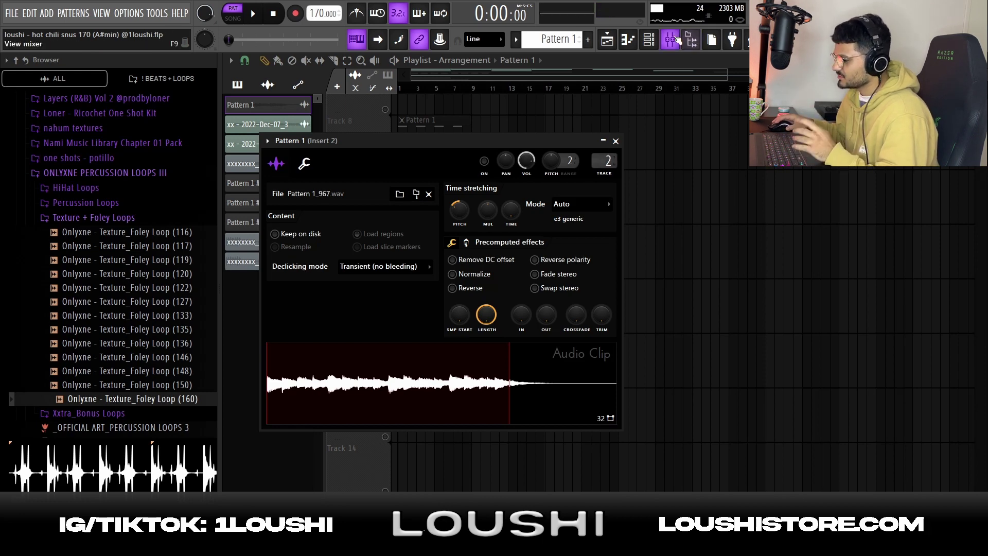
click(671, 39)
click(981, 194)
click(981, 175)
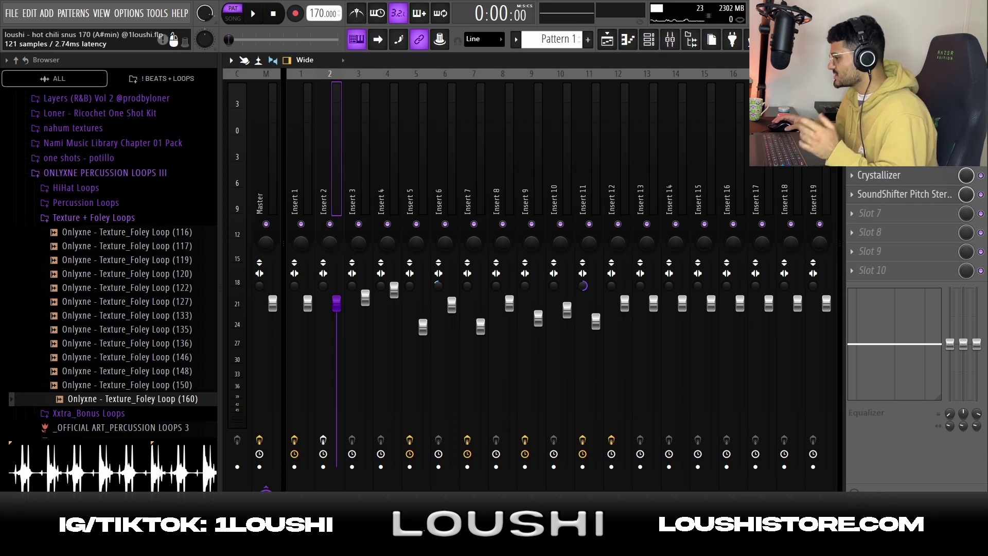
Open EffectRack on Insert 2 and look up the Ambient Echoes preset among its delay presets.
click(900, 137)
drag(875, 109, 809, 75)
click(379, 93)
mouse_move(376, 109)
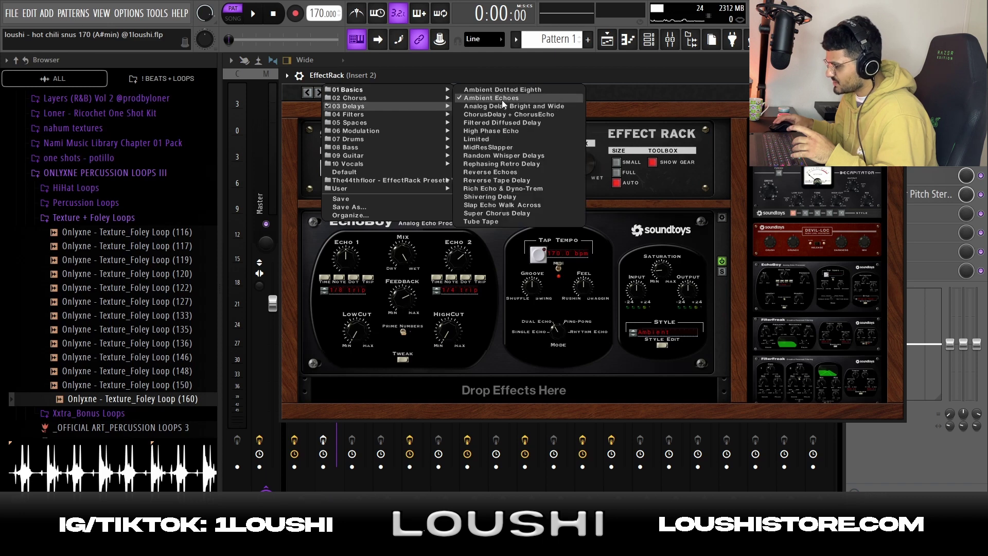
Inspect the low-cut curve in Insert 2's Fruity parametric EQ 2 and Portal's TIME preset in the RIOT bank.
click(926, 118)
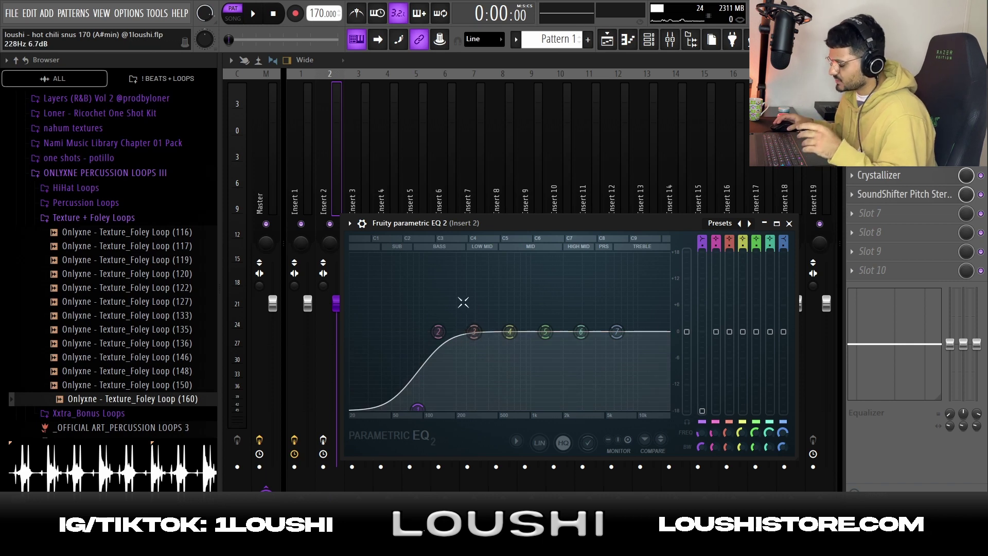
click(906, 137)
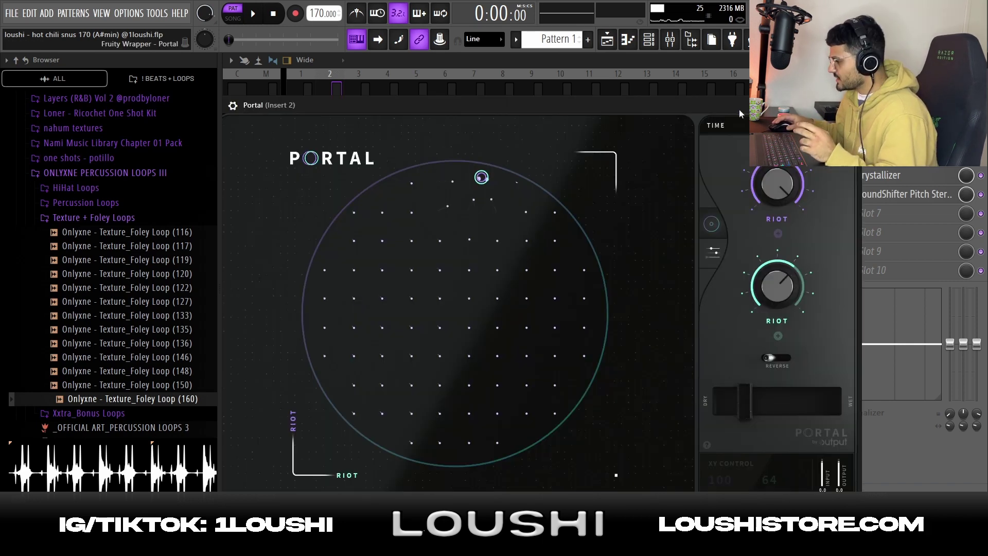
drag(739, 109, 684, 98)
click(662, 114)
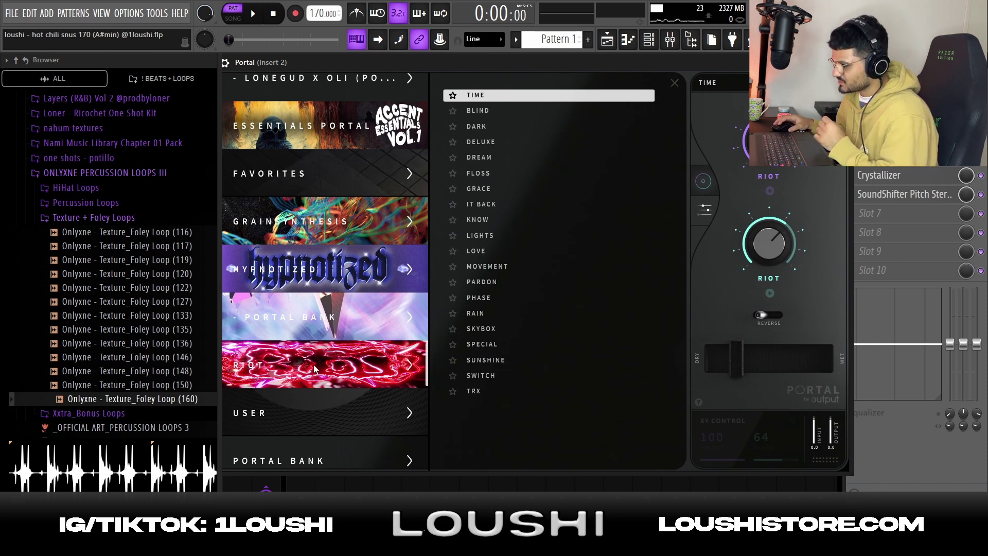
Inspect the DAW LP settings, Crystallizer's DarkClimbingEcho preset in the Echo Pitch folder, and SoundShifter Pitch's transposition on Insert 2.
click(499, 98)
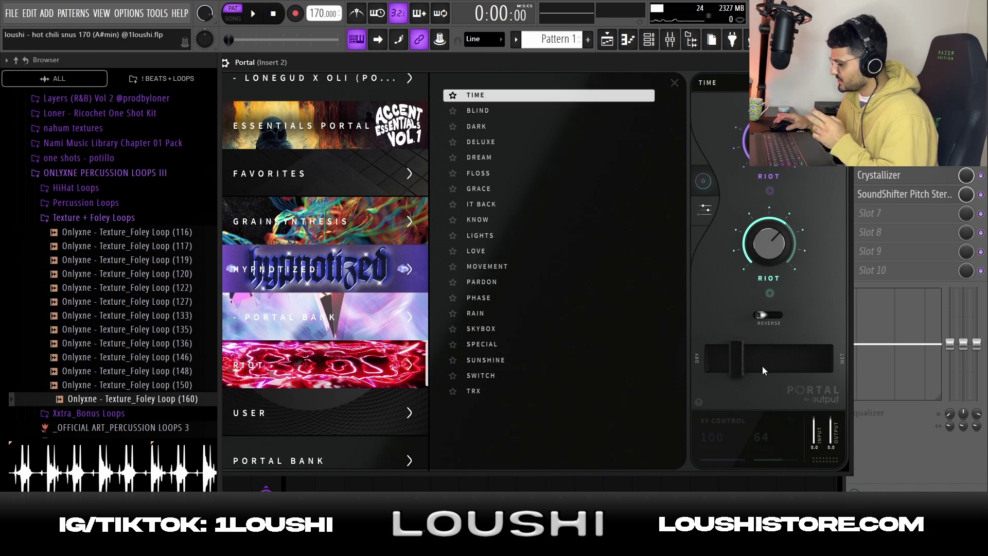
click(905, 156)
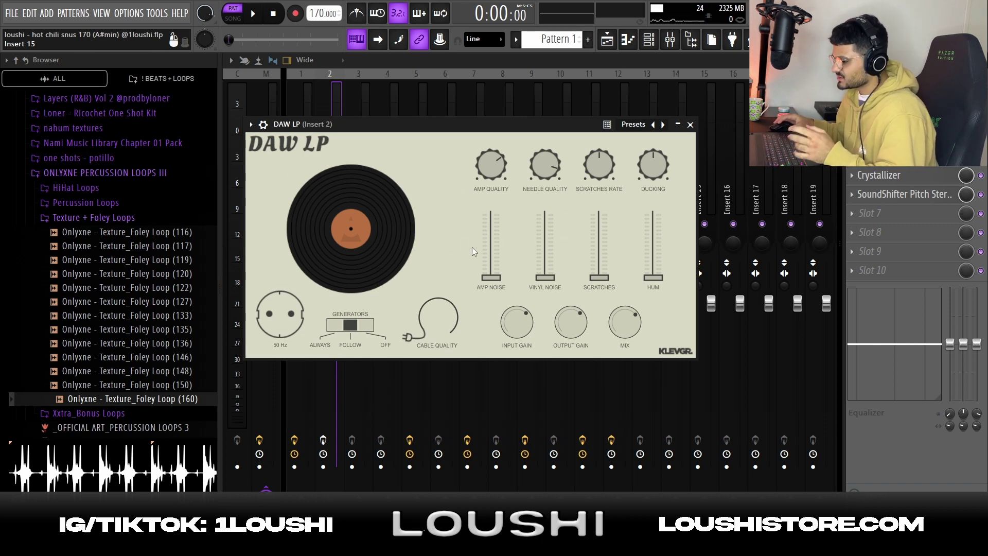
click(883, 175)
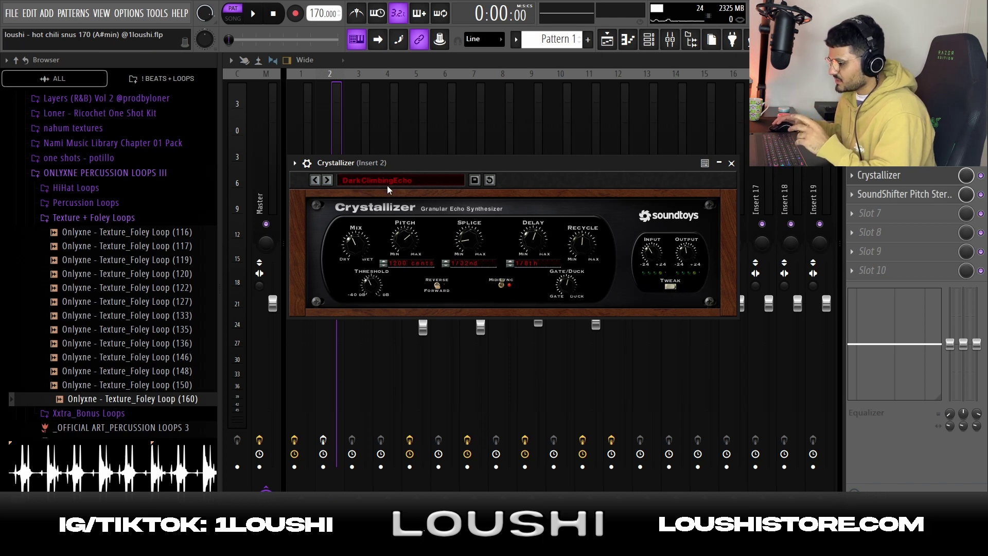
click(372, 182)
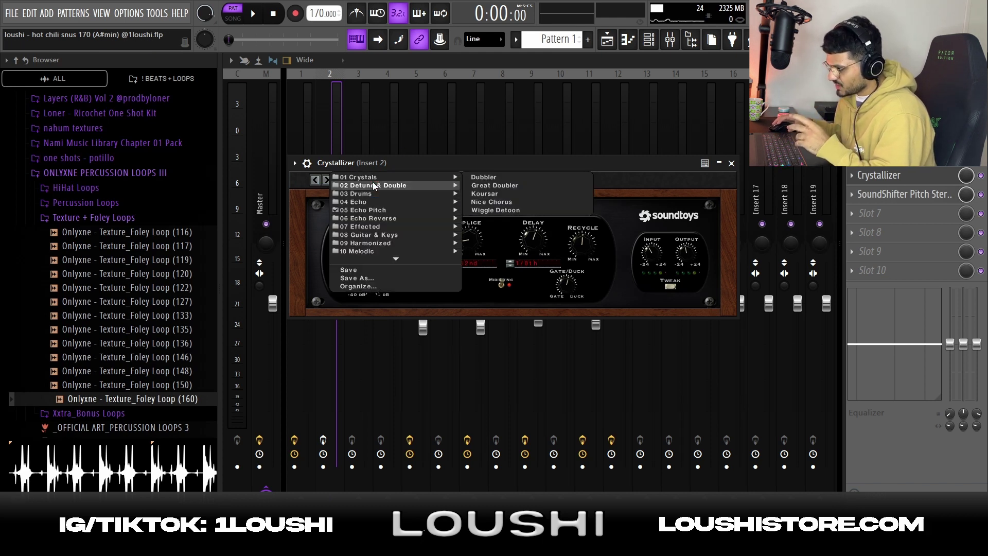
mouse_move(355, 214)
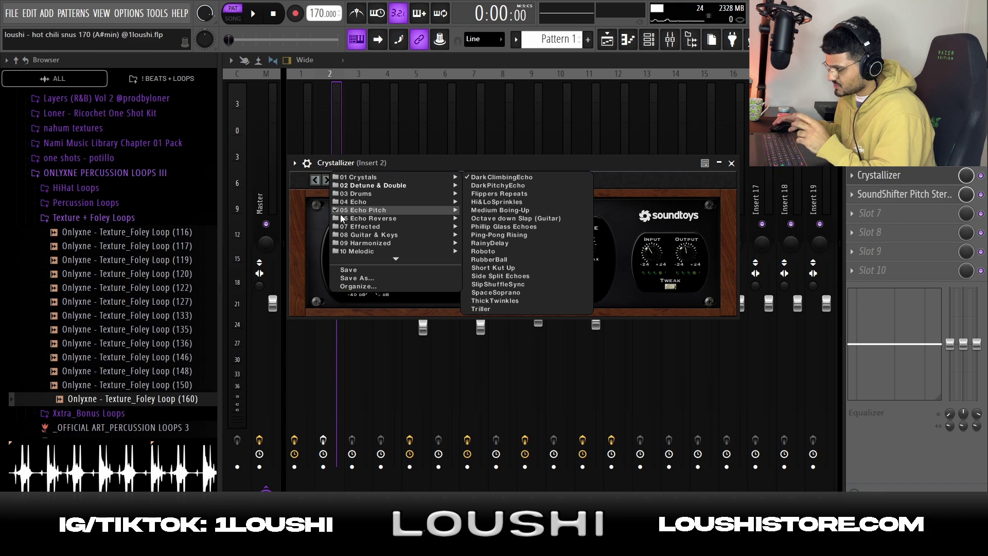
click(732, 163)
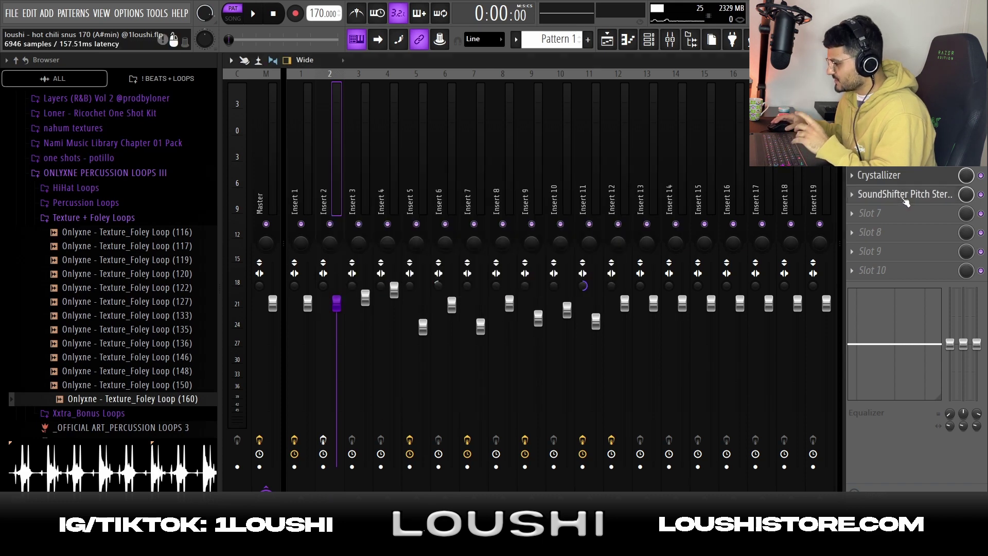
click(905, 194)
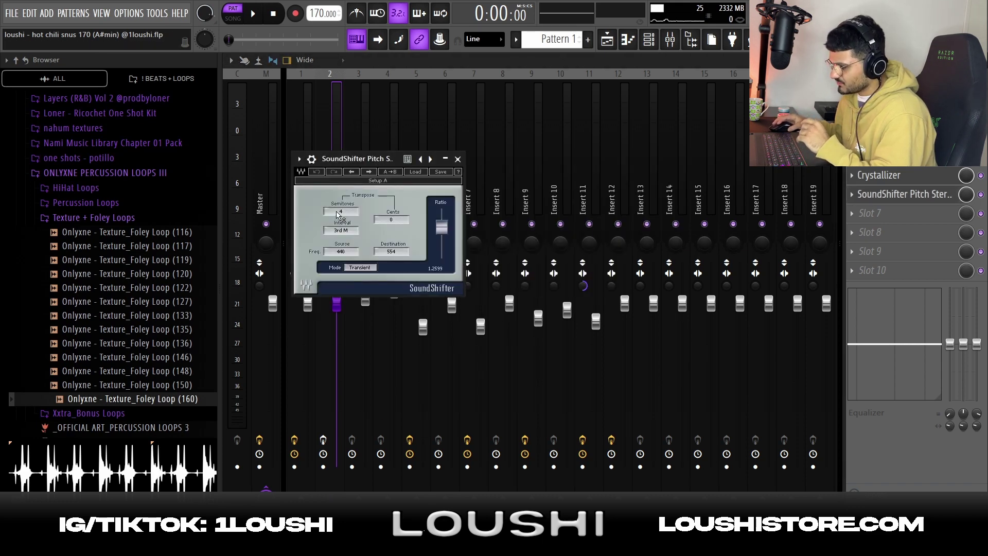
Examine the Portal, Crystallizer and EchoBoy mix-level automation clips on Tracks 10 to 12 and play back their opening bars.
key(F5)
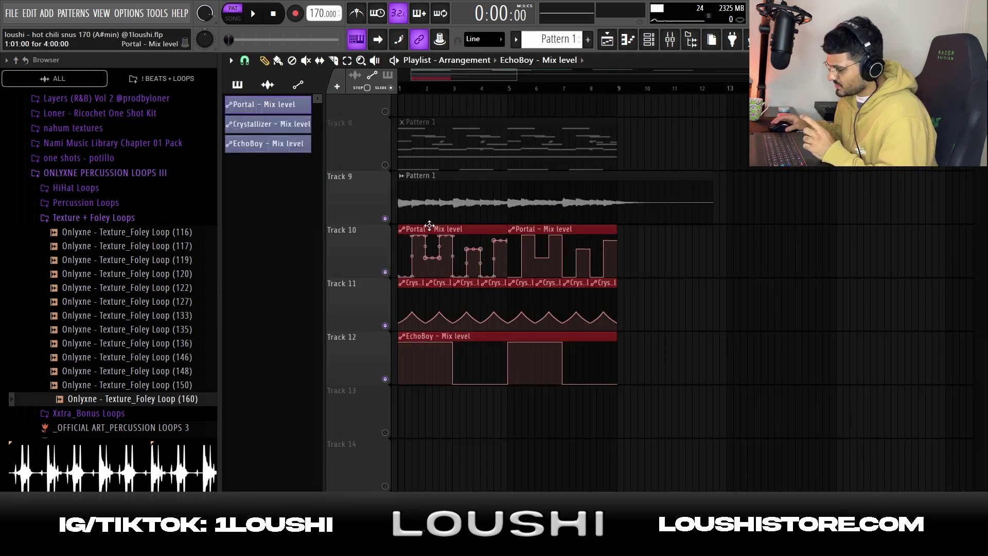
scroll(443, 277, up, 8)
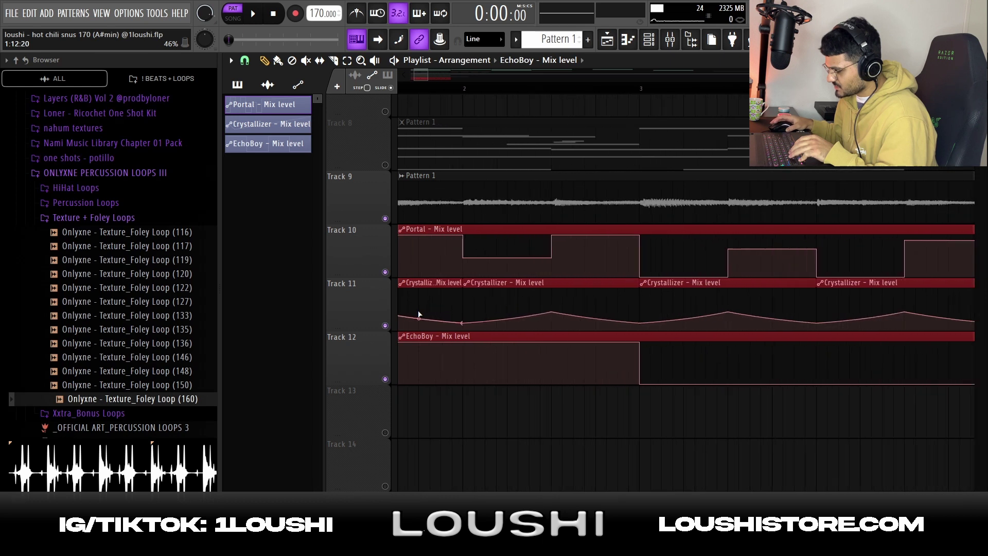
drag(491, 299, 640, 294)
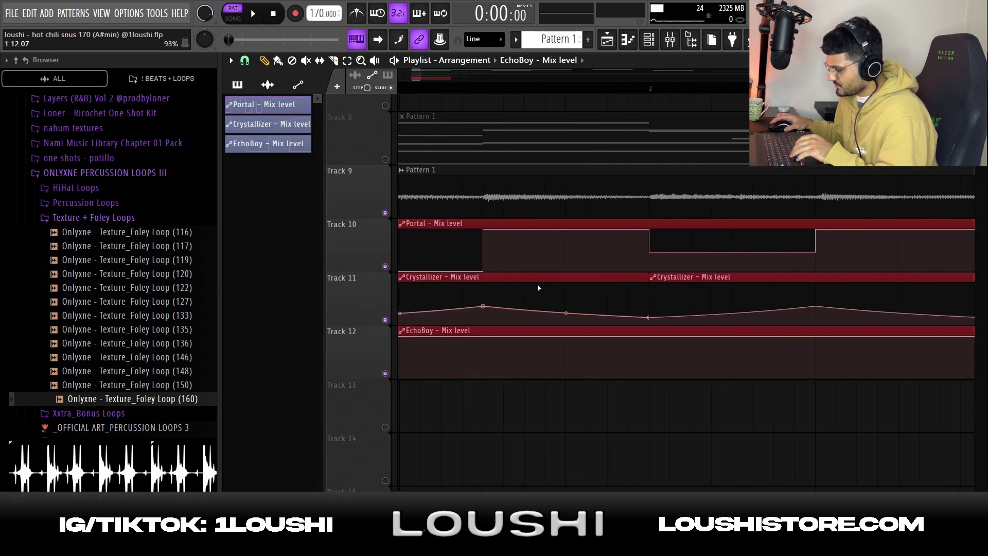
drag(505, 363, 603, 366)
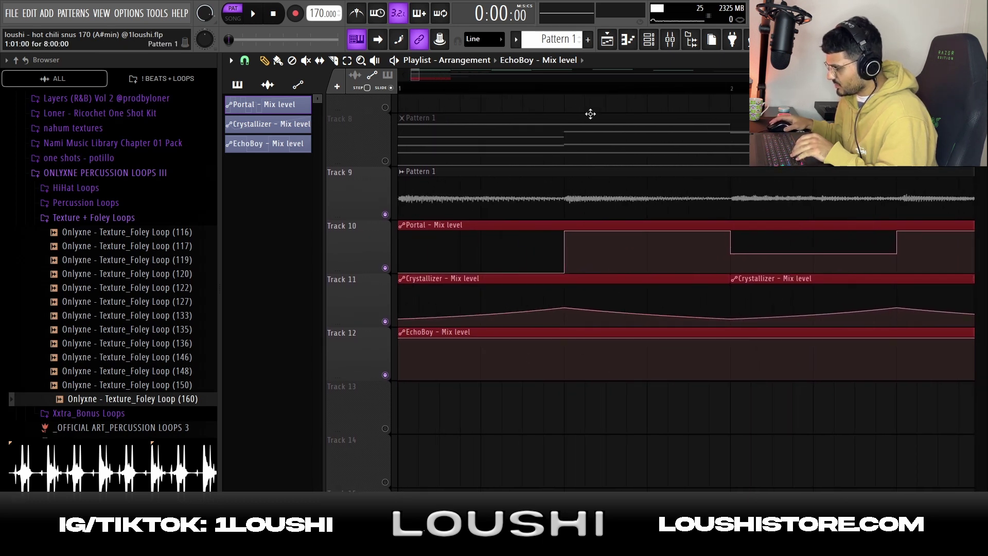
scroll(591, 115, down, 6)
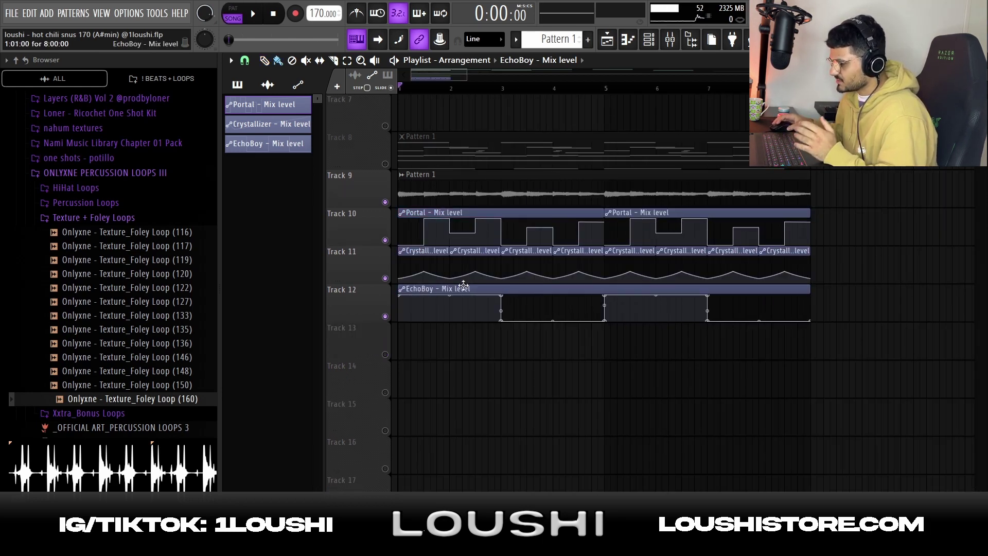
key(space)
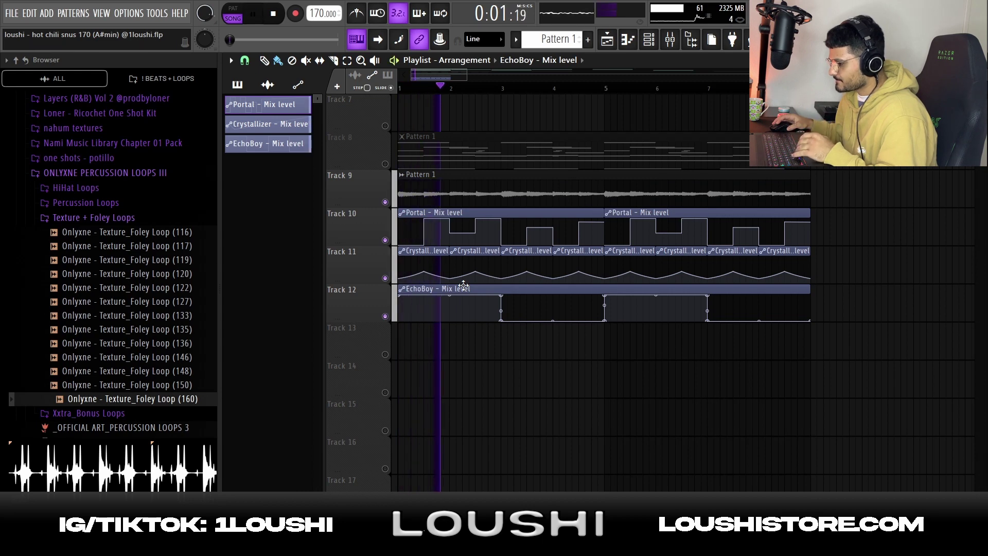
key(space)
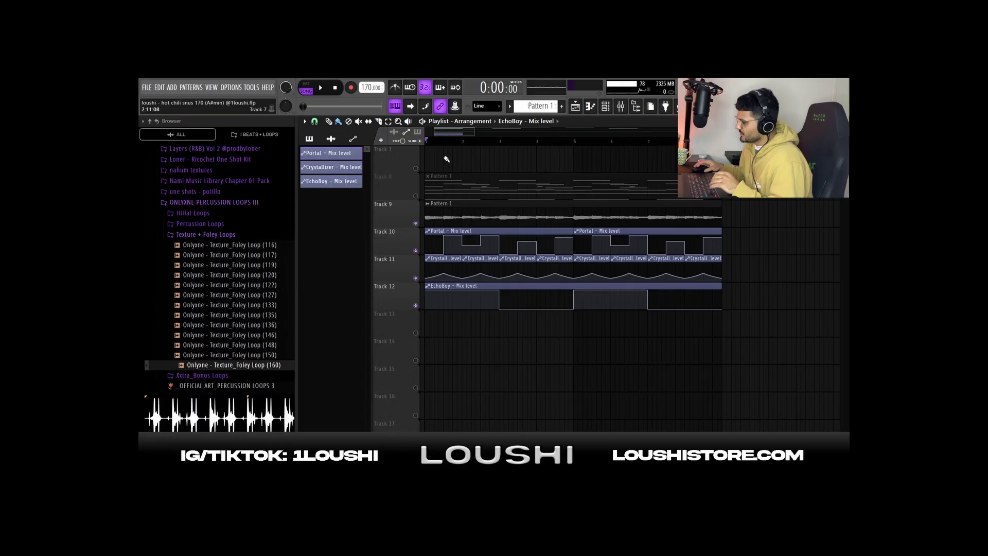
Place the audio clip xx - 2022-Dec-07_3 at the start of Track 13 and play it soloed.
click(332, 139)
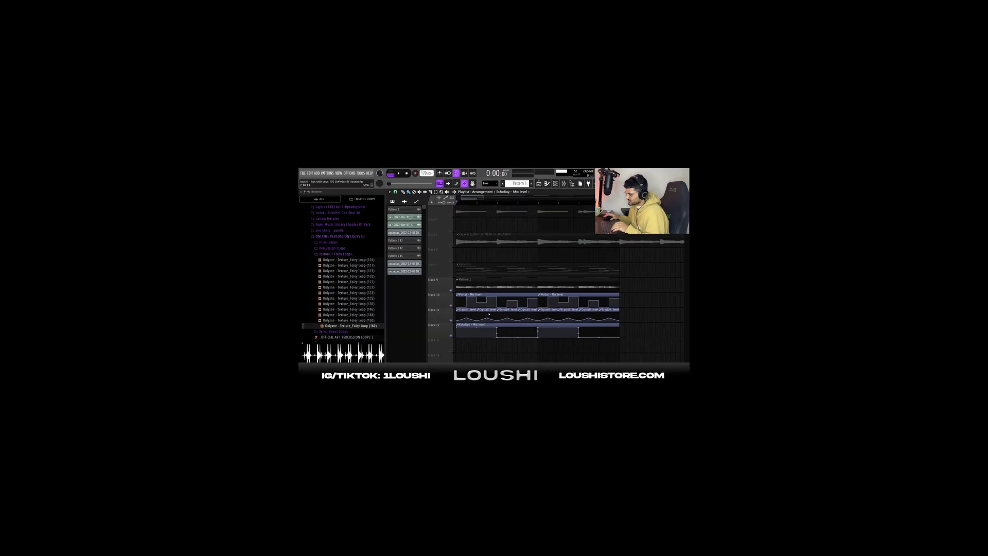
drag(321, 173, 545, 319)
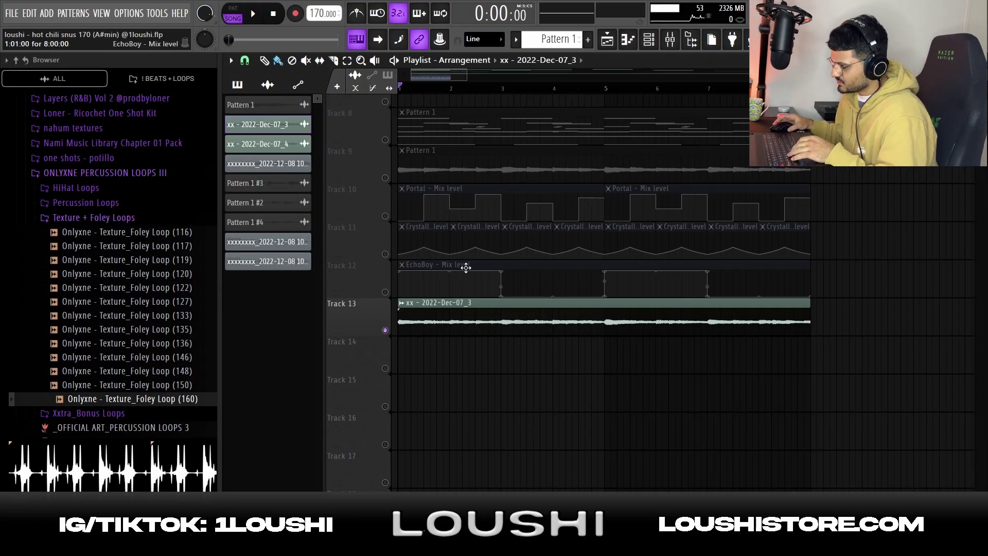
mouse_move(441, 205)
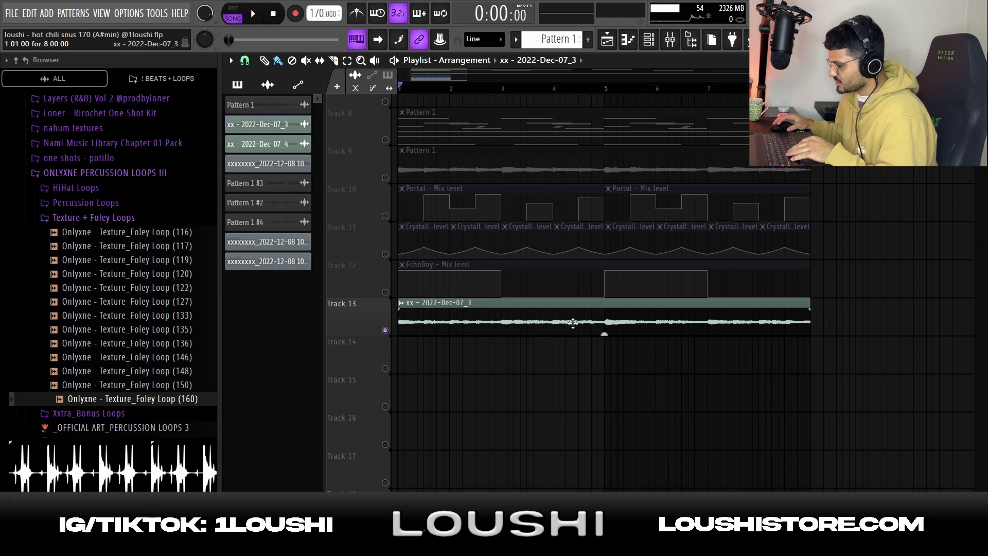
key(space)
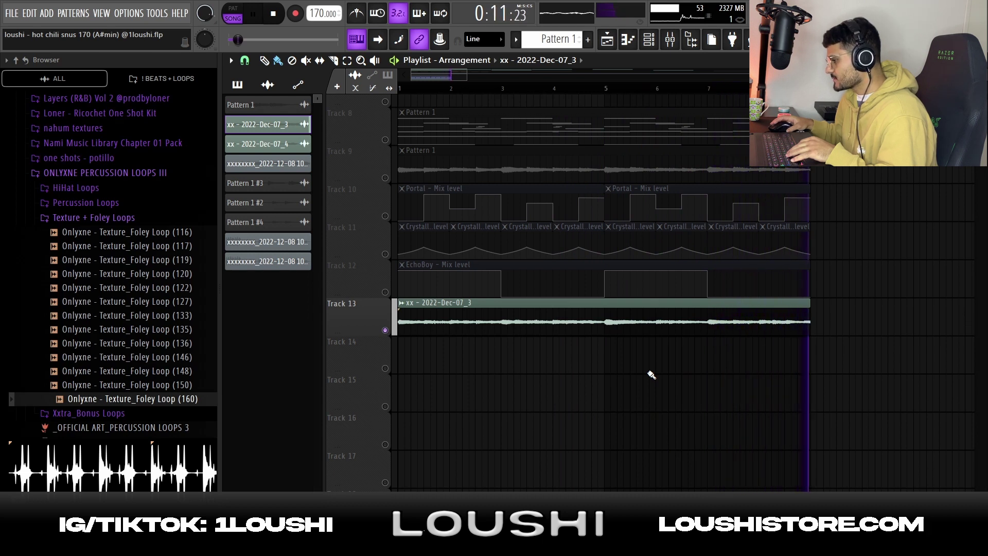
key(space)
key(space)
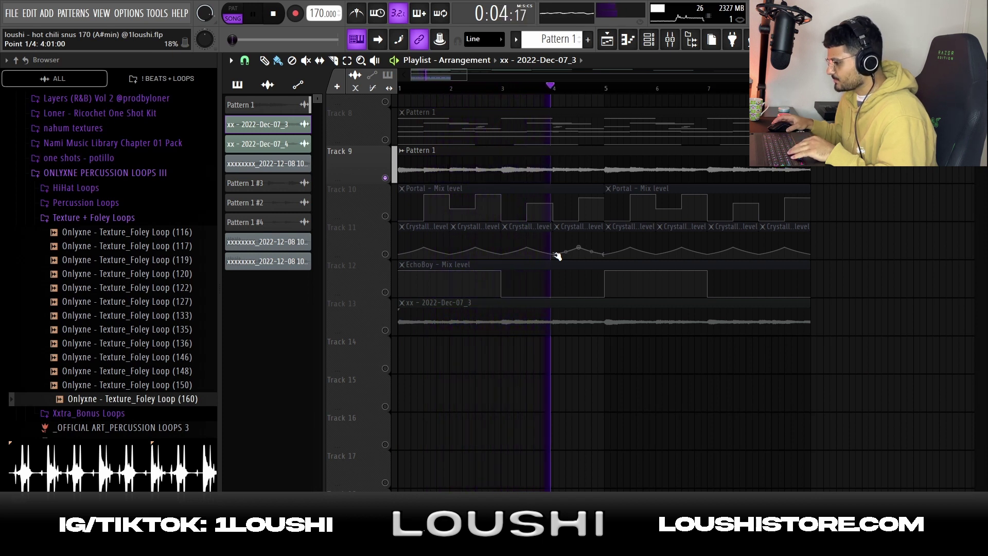
Compare the Pattern 1 audio on Track 9 with the clip on Track 13 by playing each soloed.
key(space)
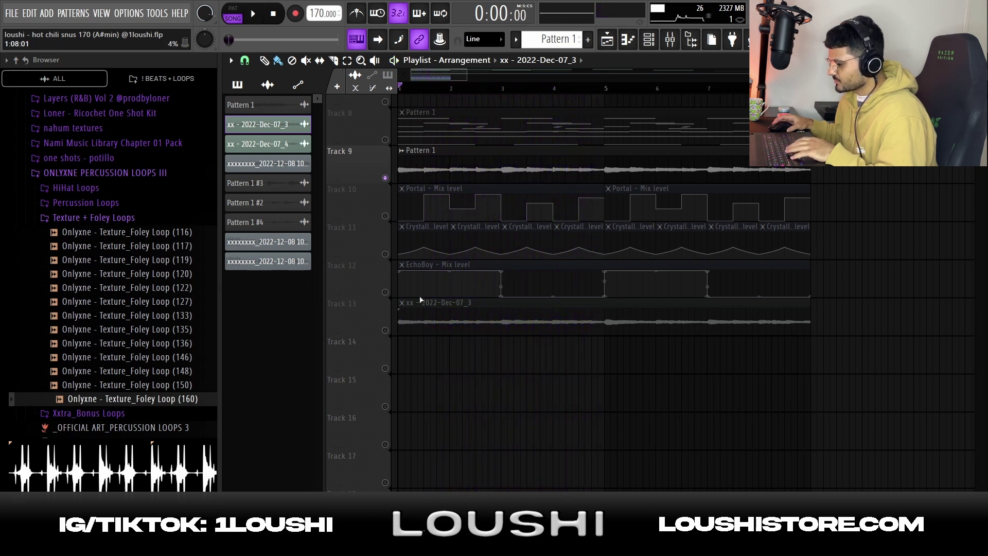
click(379, 330)
key(space)
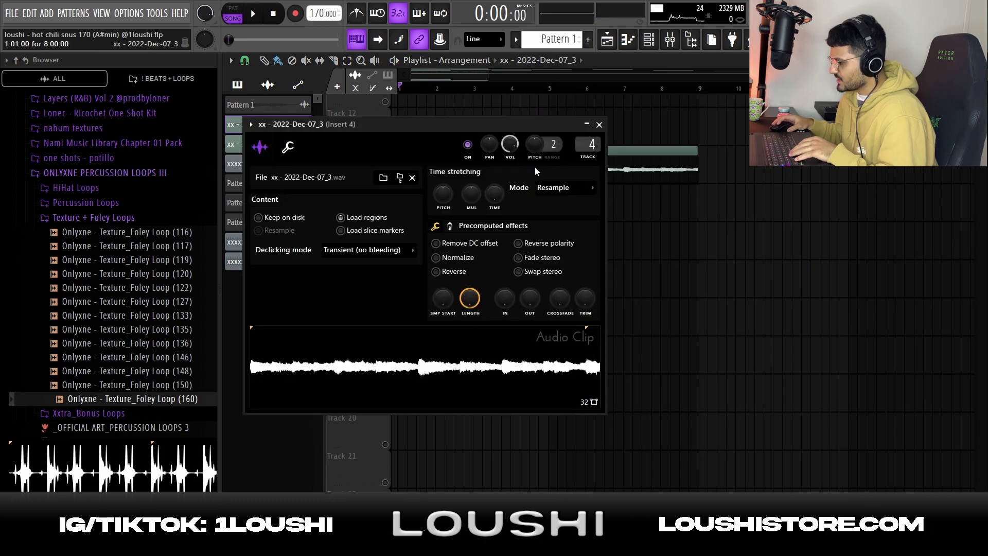
Check the xx - 2022-Dec-07_3 clip's channel settings and its mixer routing on Insert 4.
key(F9)
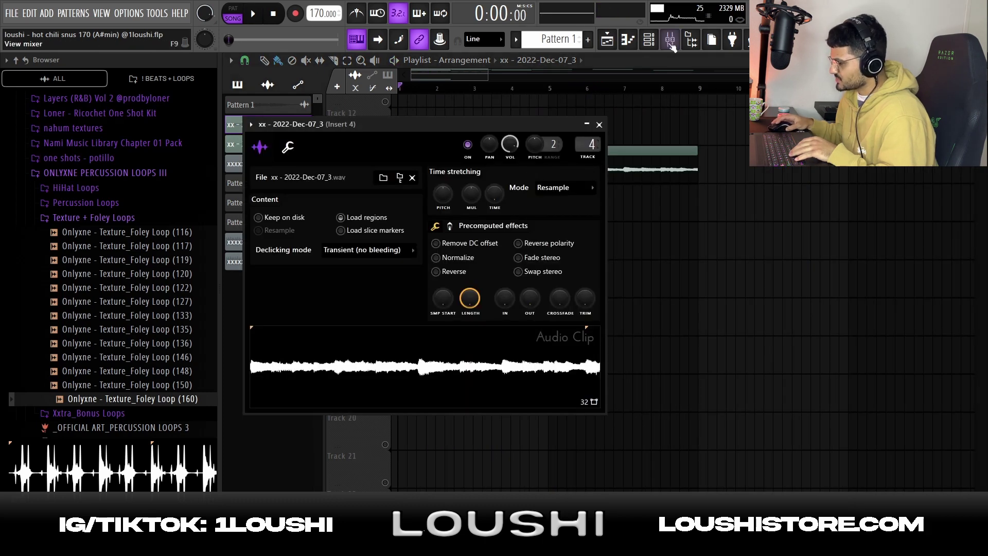
key(F9)
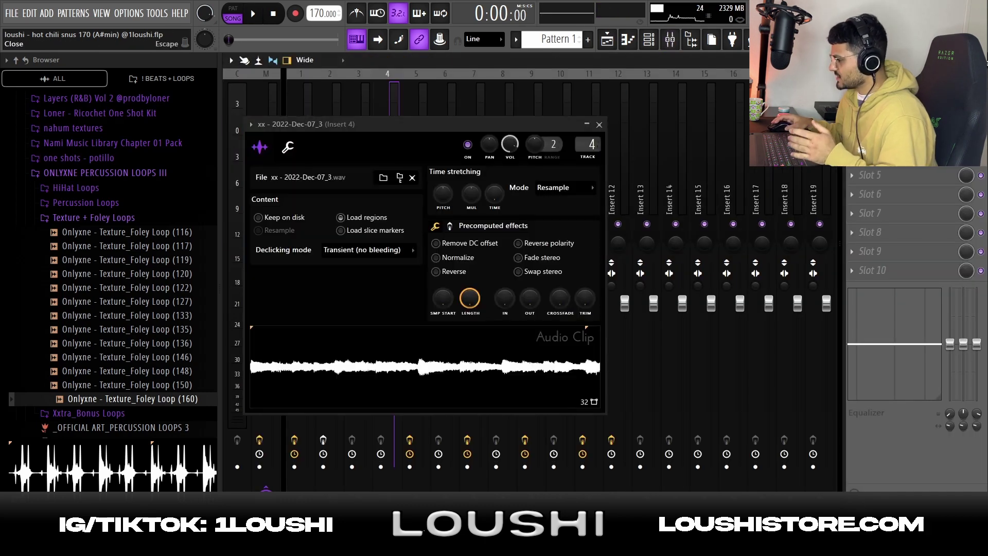
key(Escape)
Place the Pattern 1 clip at the start of Track 14 in the playlist.
click(552, 39)
click(479, 193)
drag(538, 195, 402, 204)
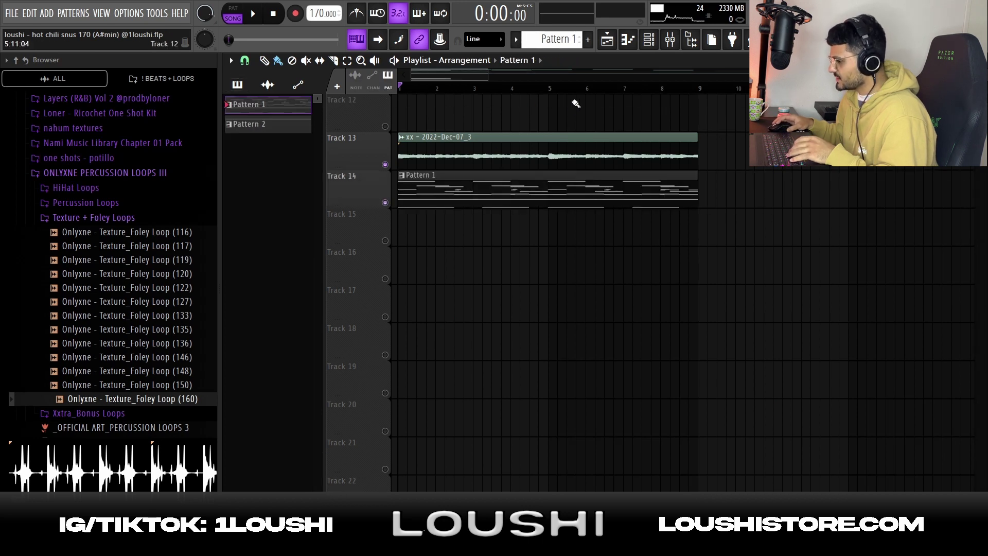
Open Serum #2 from the channel rack and look up its Lead - Astro preset in the Void Serum Bank.
click(653, 38)
drag(557, 402, 575, 337)
scroll(414, 343, down, 1)
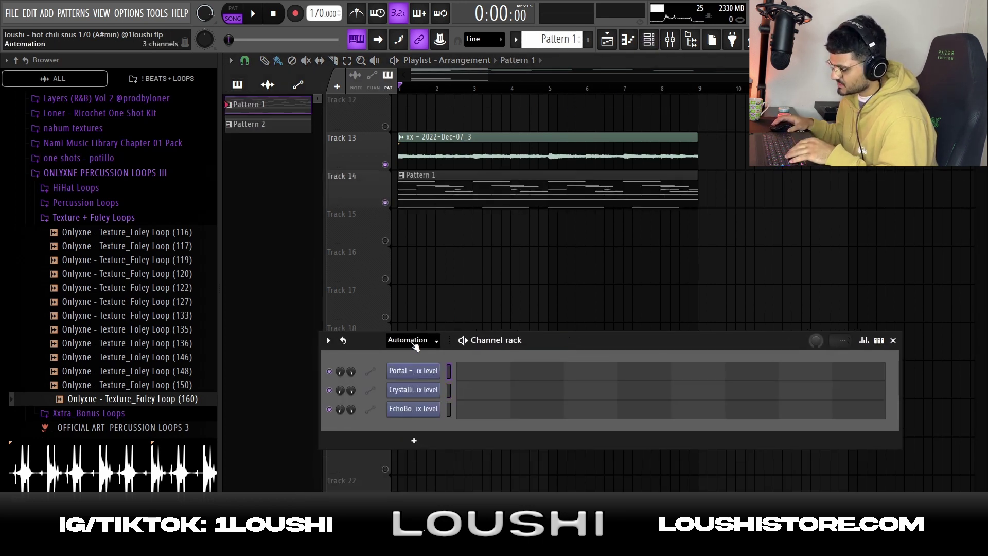
scroll(412, 343, down, 1)
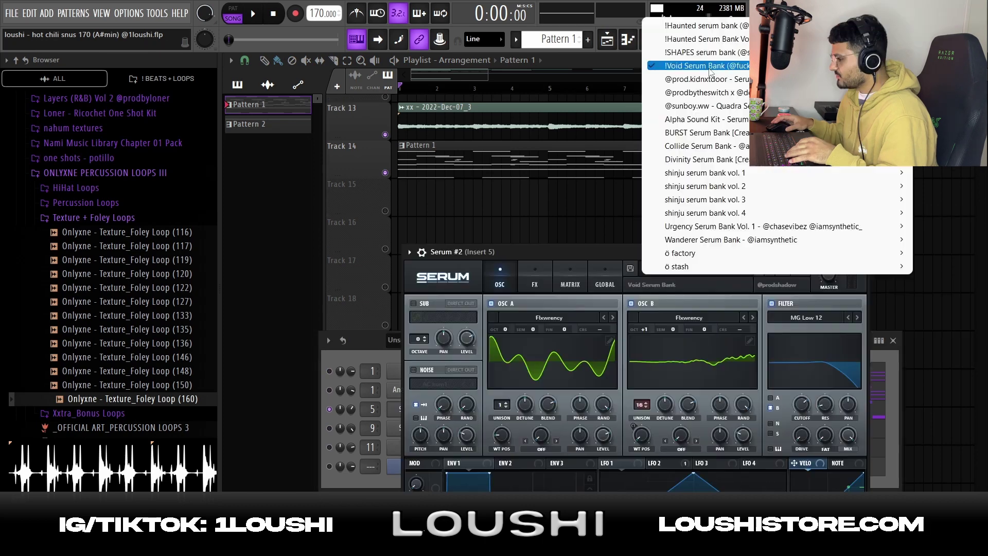
mouse_move(697, 66)
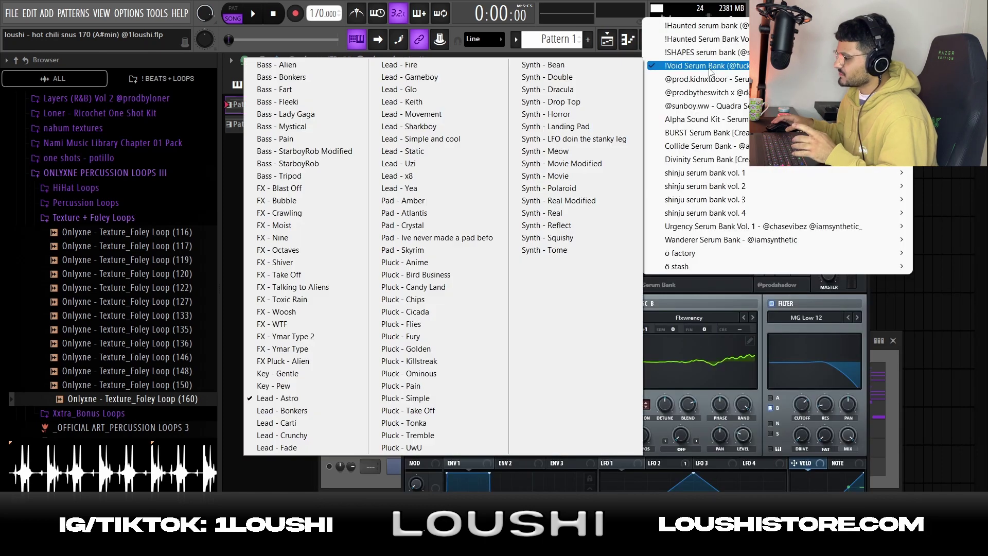
click(259, 400)
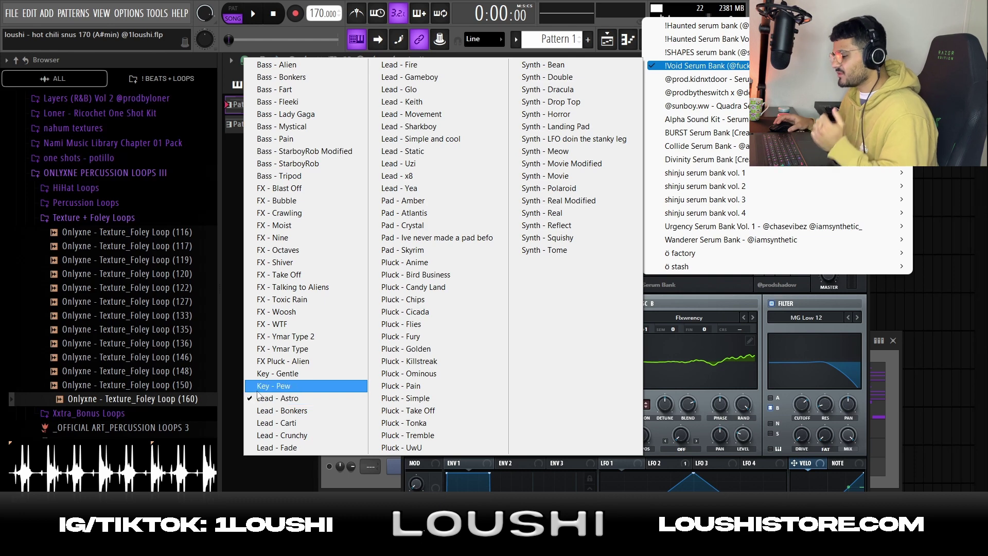
Examine Serum #2's piano-roll notes, highlighting the C#6 at bar 1 and the four-note run in bar 8.
key(F7)
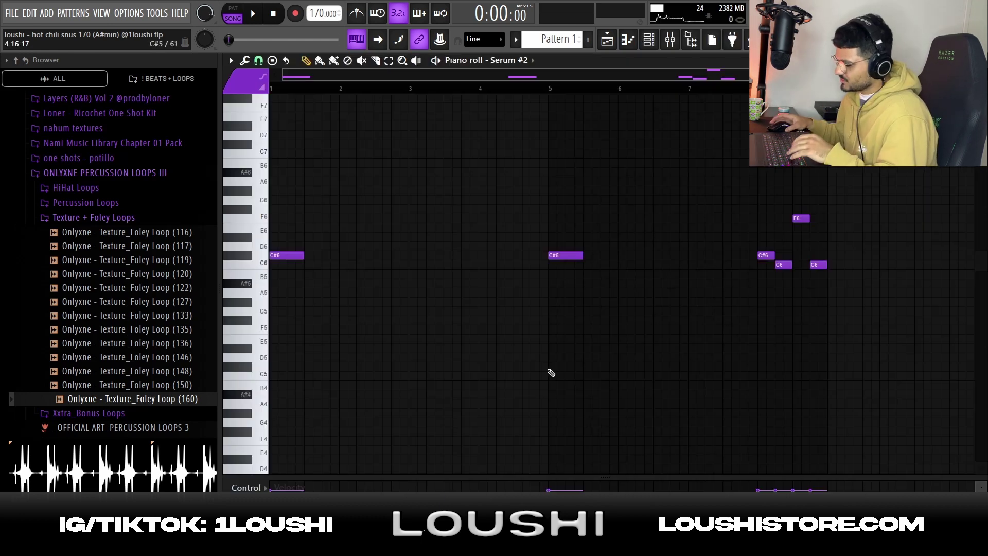
scroll(559, 86, down, 1)
drag(283, 233, 288, 288)
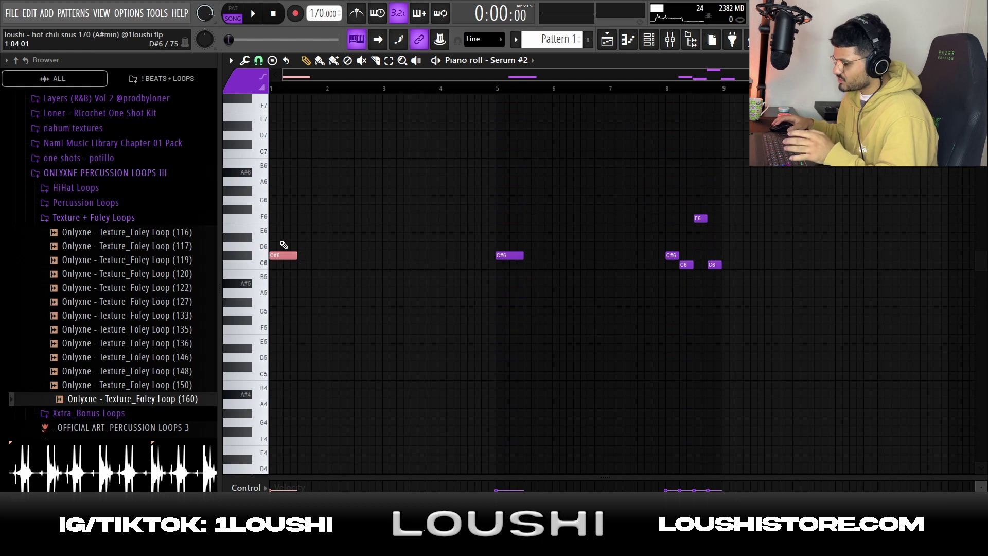
drag(663, 210, 732, 284)
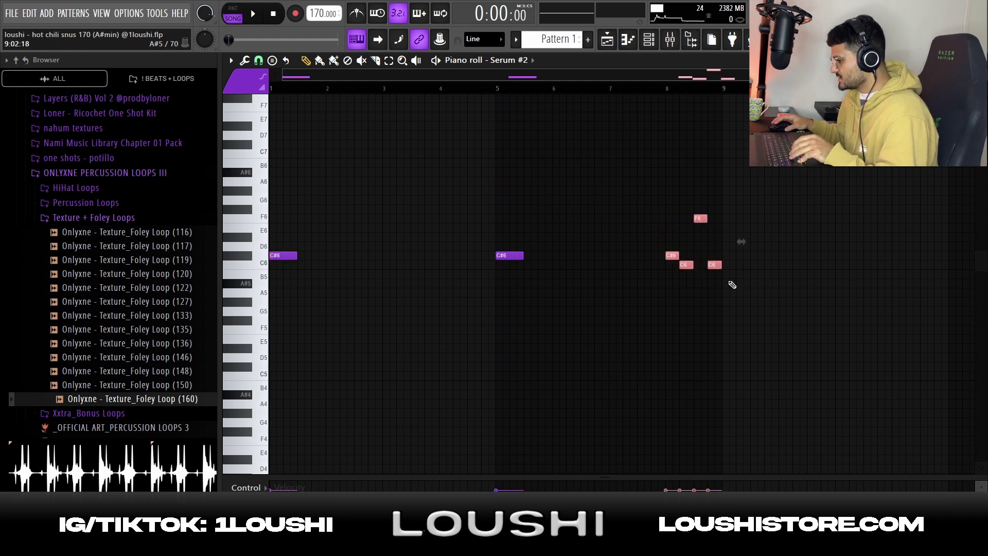
key(ctrl+d)
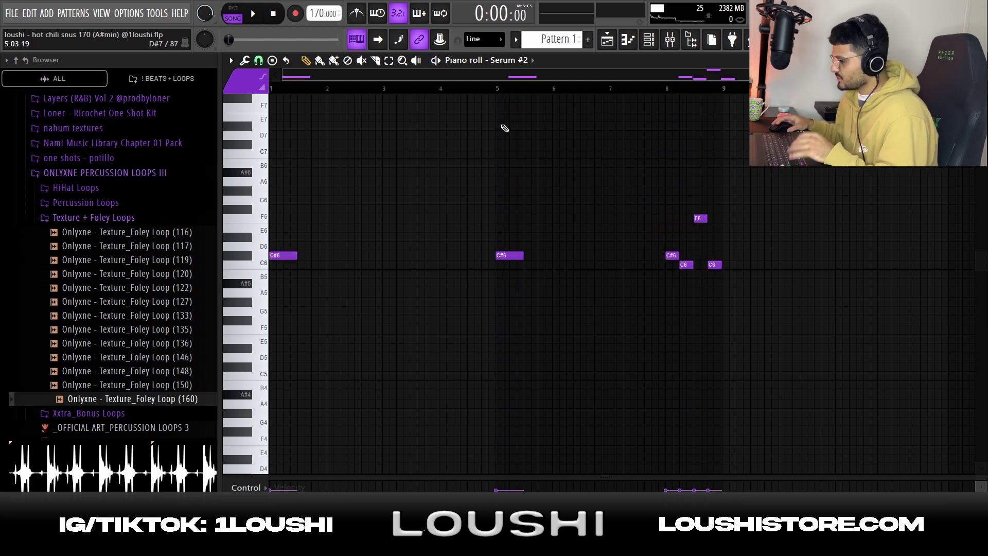
Play back the Serum #2 part in the piano roll, jumping ahead to bar 5.
key(space)
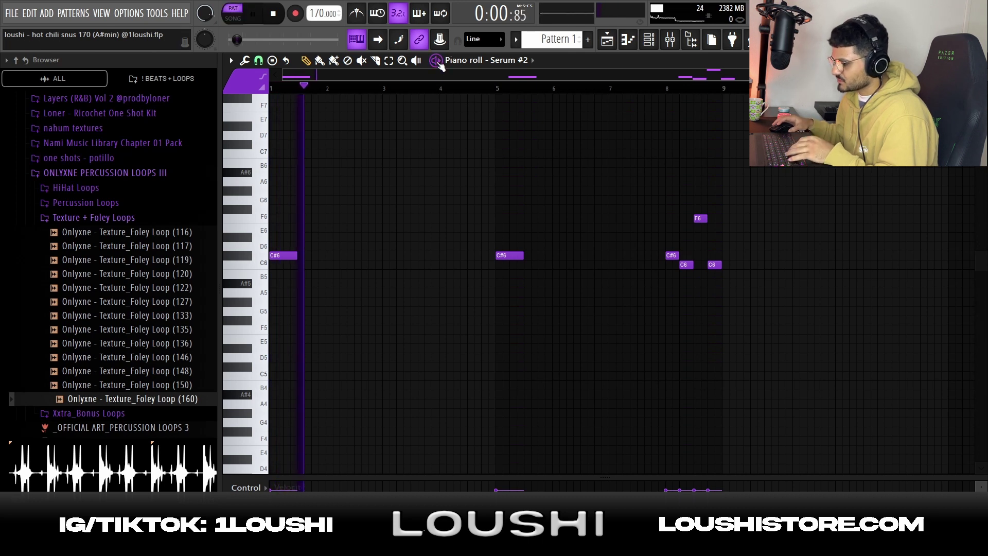
click(498, 88)
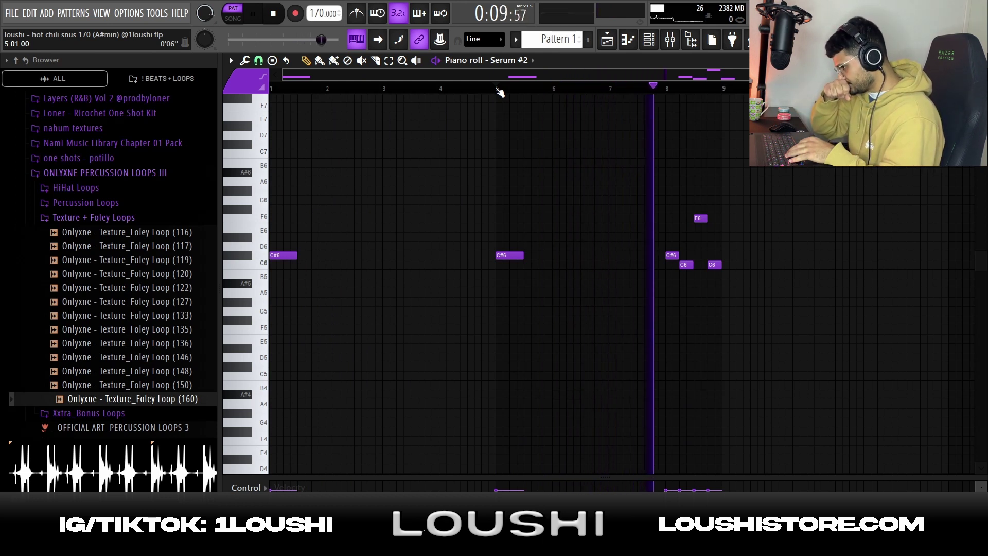
key(space)
Open the mixer and inspect the low-cut and high-cut curve in Insert 5's Fruity parametric EQ 2.
key(Escape)
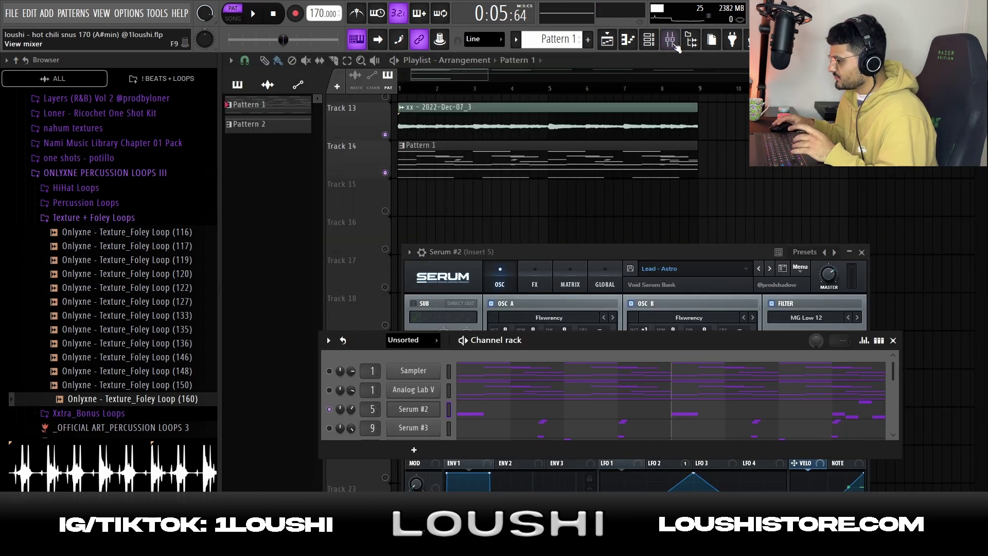
click(670, 40)
click(886, 117)
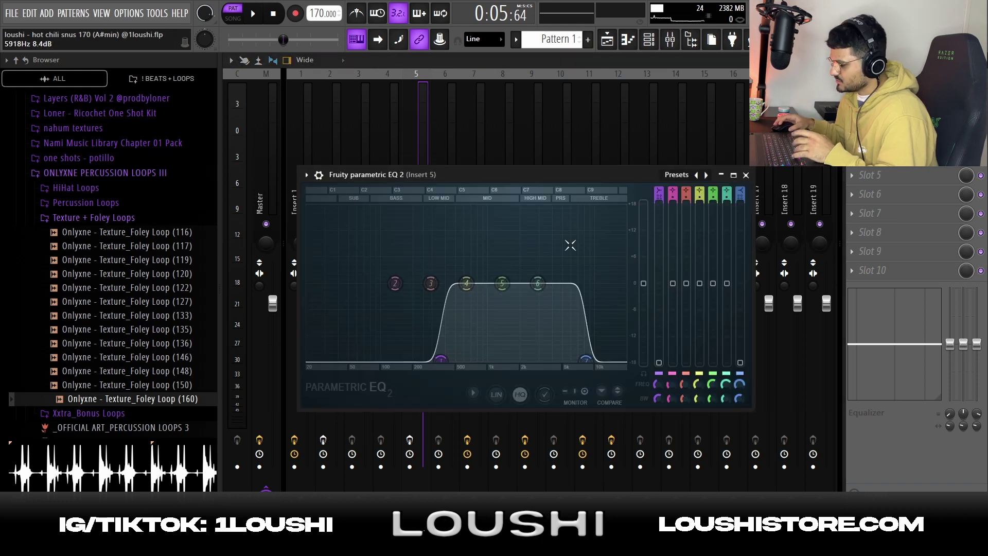
Inspect the ValhallaVintageVerb and EchoBoy settings in Insert 5's effects chain, then close EchoBoy.
click(885, 137)
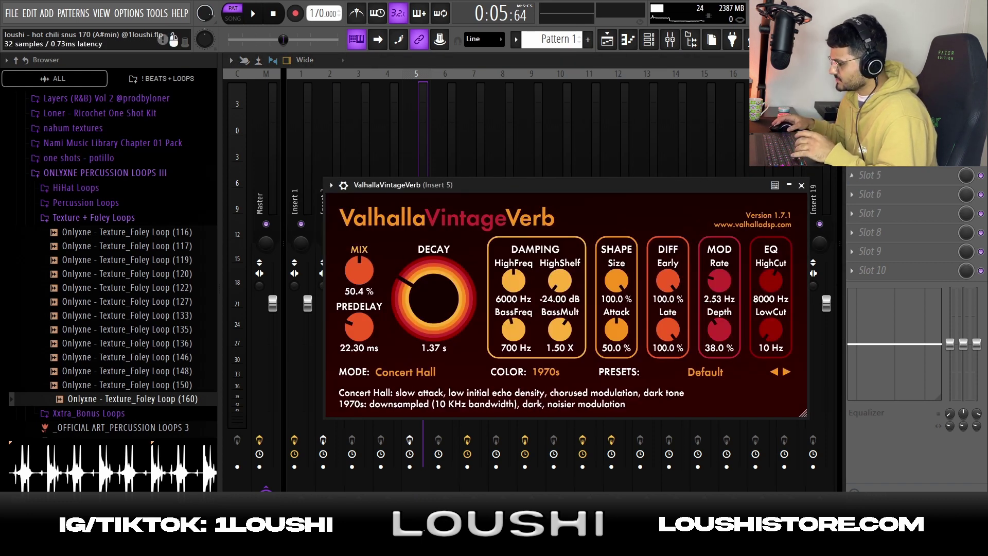
click(885, 156)
drag(621, 177, 626, 141)
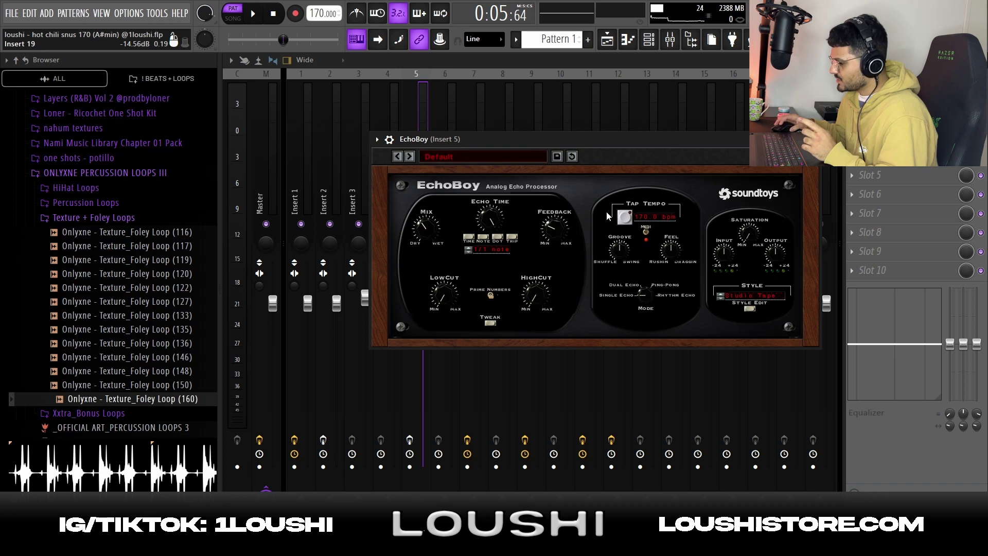
click(812, 139)
Enable Track 15 and mute Tracks 13 and 14 in the playlist, and play the xx - 2022-Dec-07_4 clip on Track 16 in song mode.
click(385, 211)
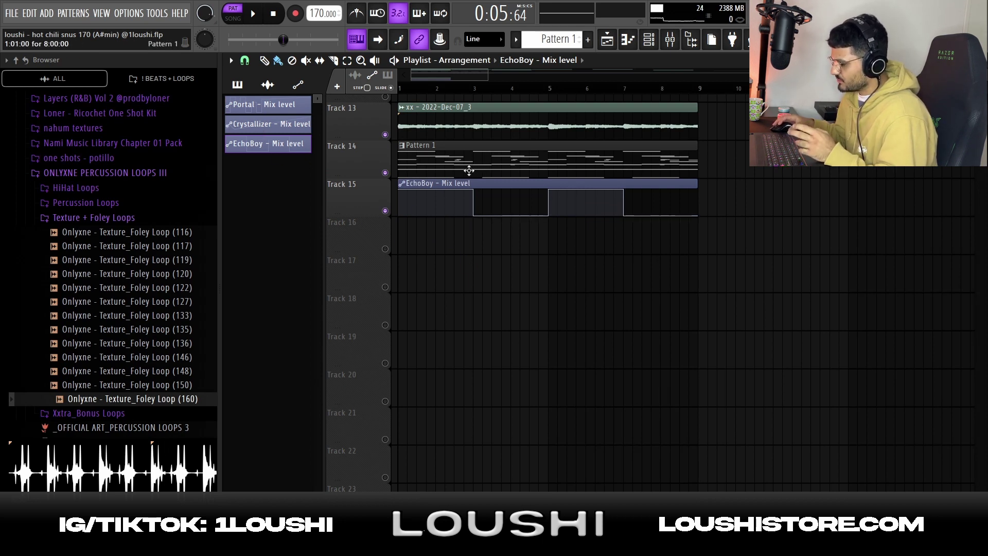
key(l)
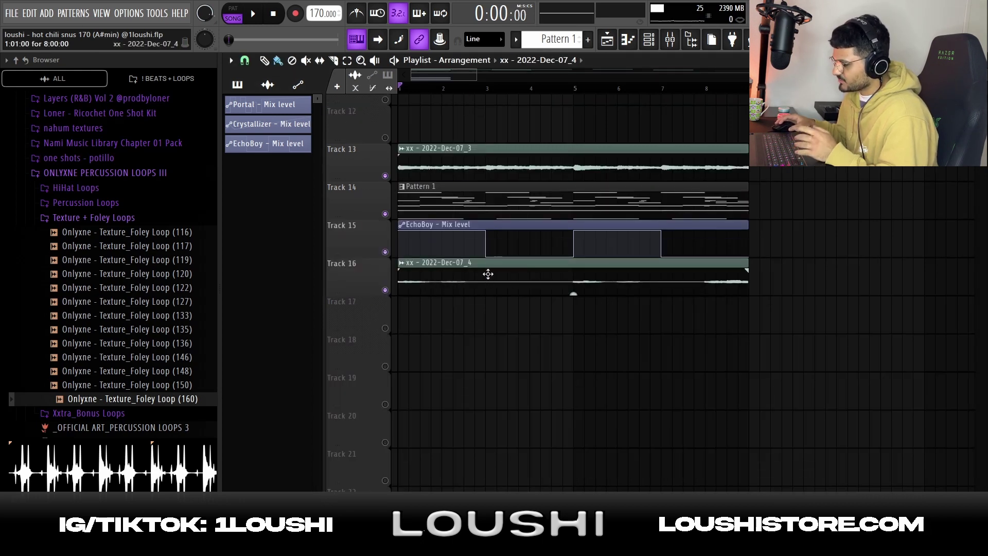
drag(386, 213, 385, 176)
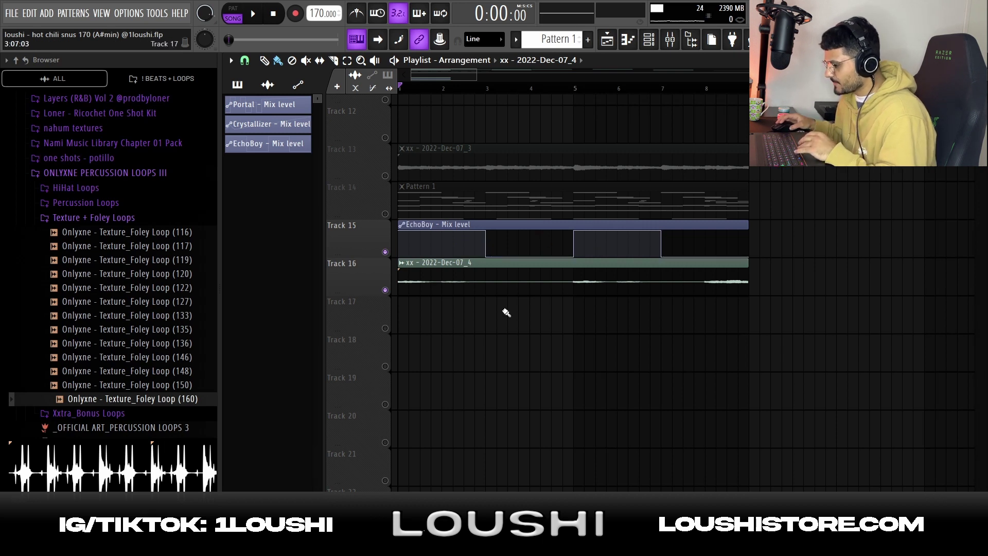
key(space)
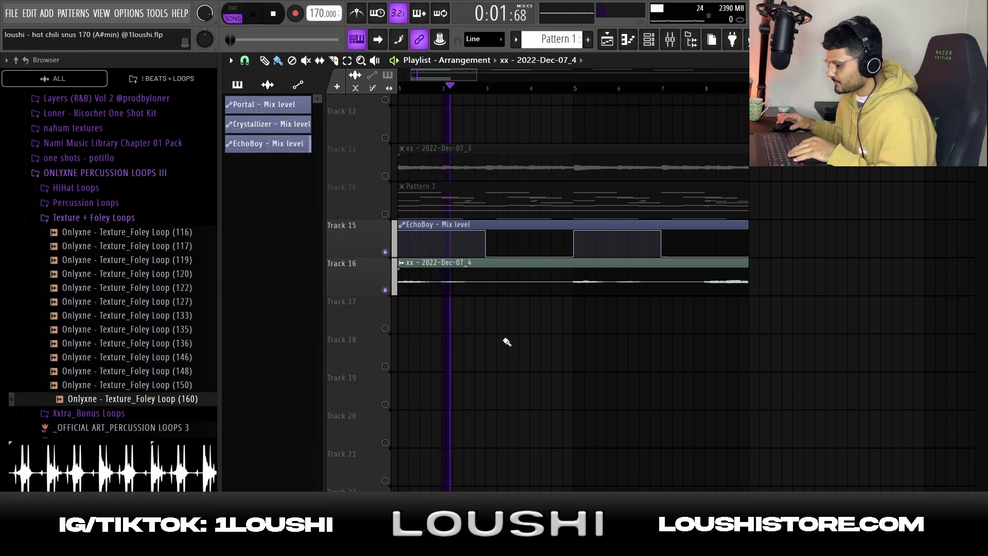
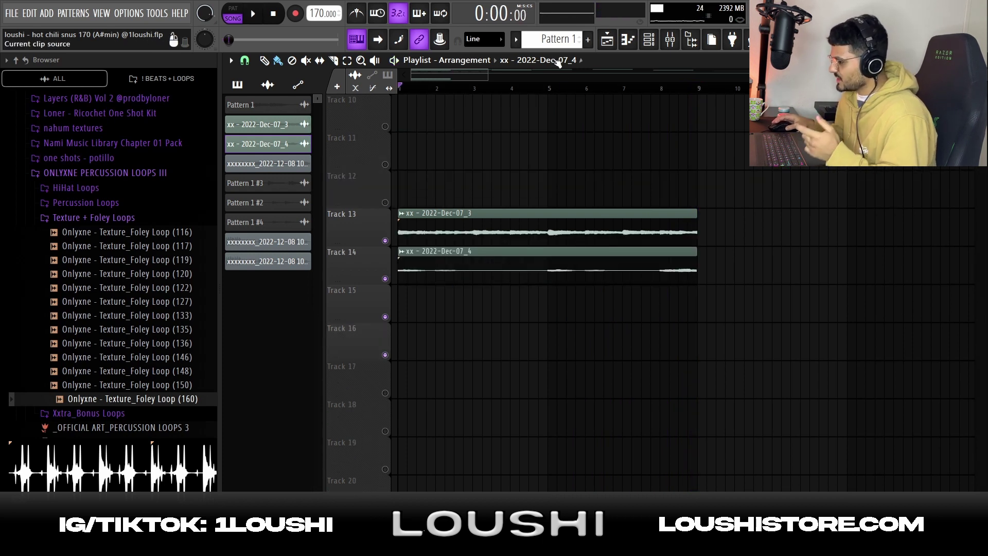
Place a Pattern 1 clip on Track 16 at bar 1 and open the pattern for editing.
click(548, 39)
drag(430, 343, 404, 346)
double_click(460, 351)
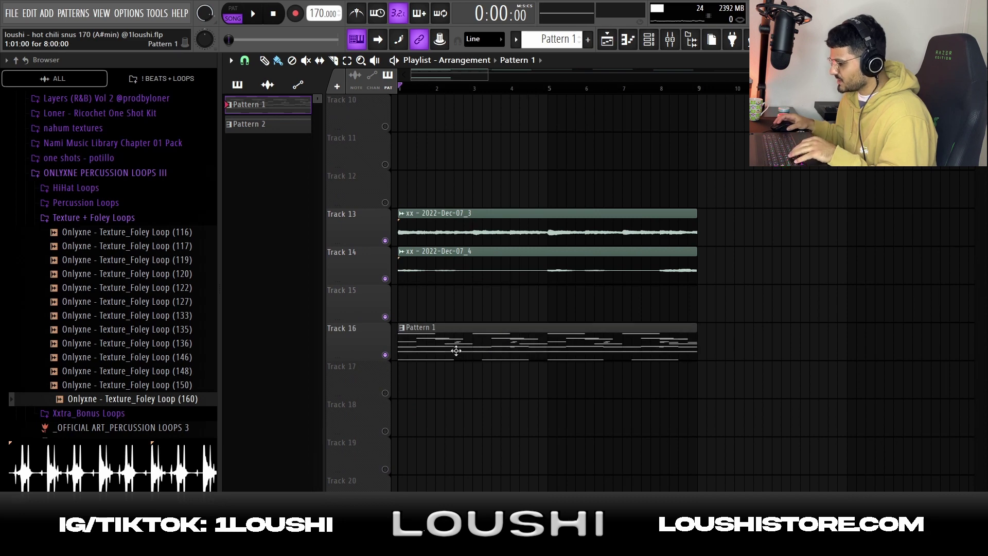
Open the Serum instrument on Insert 11 and look up its Bass - Mystical preset in the !Void Serum Bank list.
right_click(597, 191)
click(715, 190)
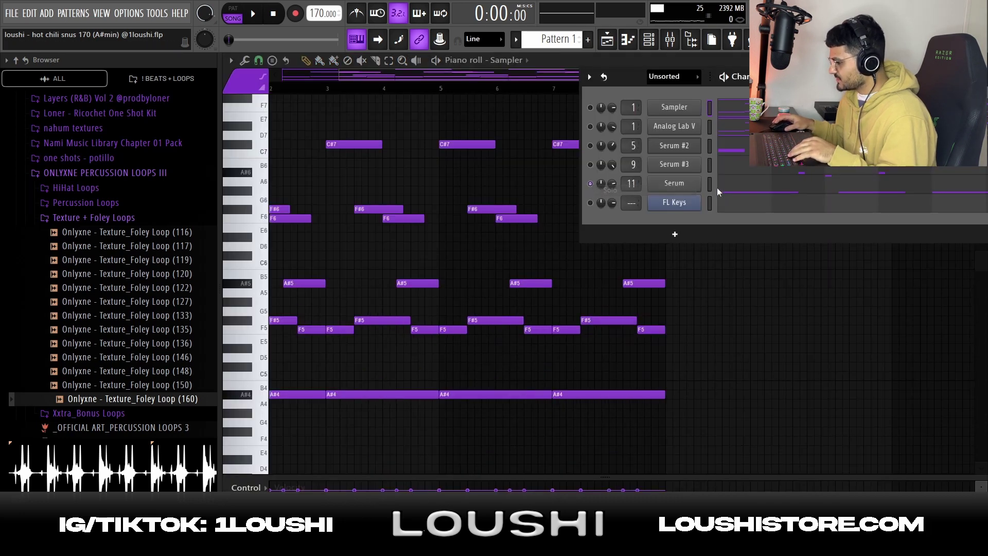
click(696, 186)
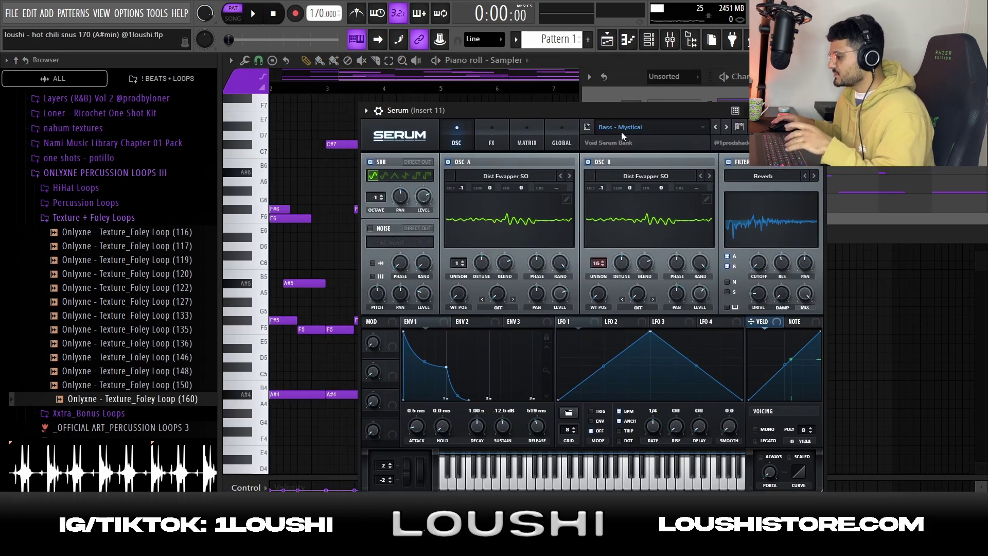
click(622, 129)
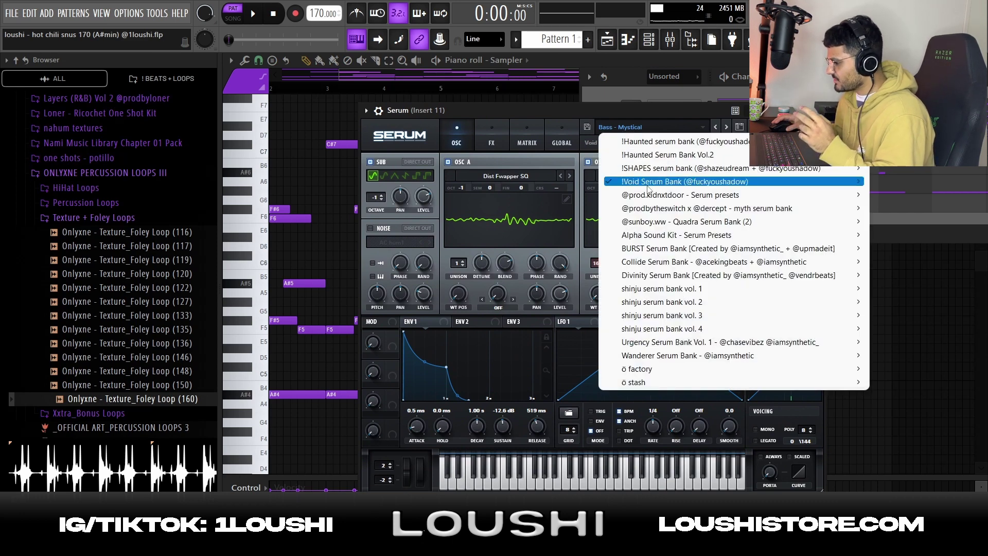
mouse_move(650, 186)
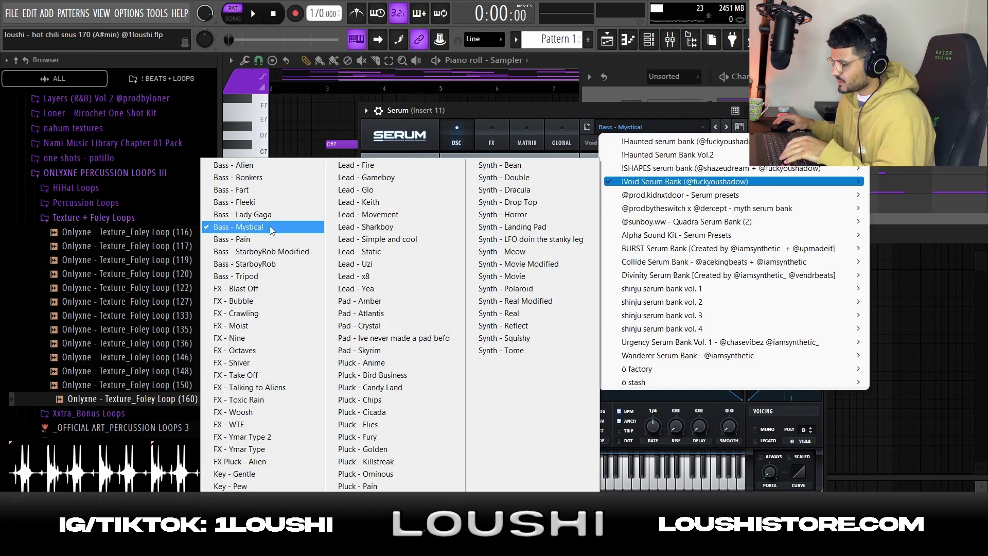
click(892, 225)
Examine the Serum bass part's A#3 and A#4 notes in the piano roll and play them with the arrangement in song mode.
click(856, 189)
key(shift+4)
alt+scroll(477, 261, down, 2)
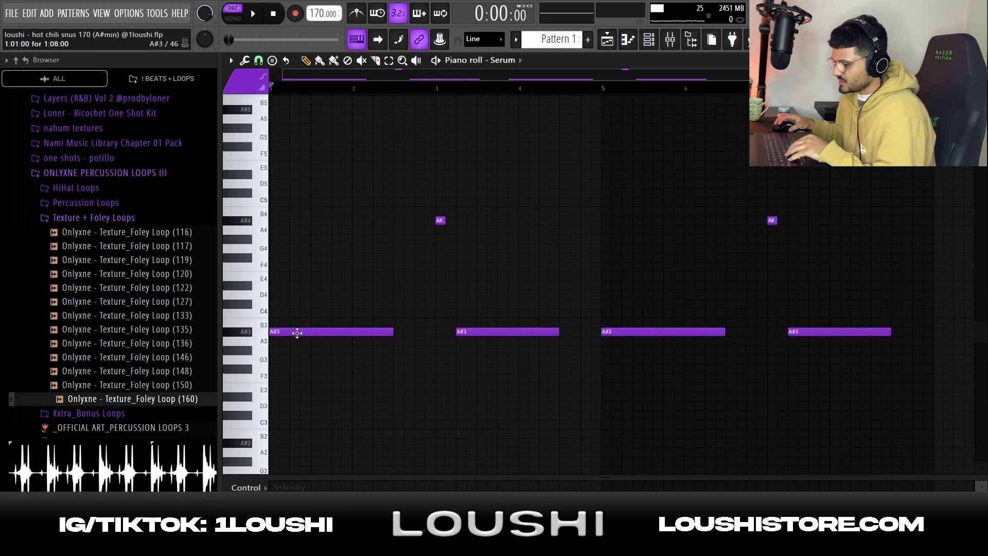
drag(306, 280, 323, 387)
drag(475, 234, 432, 206)
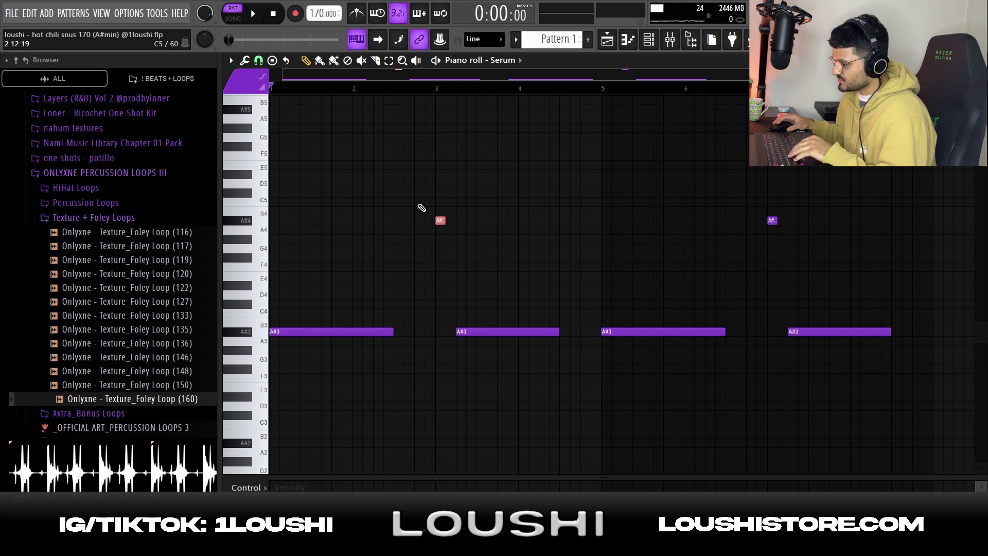
right_click(481, 174)
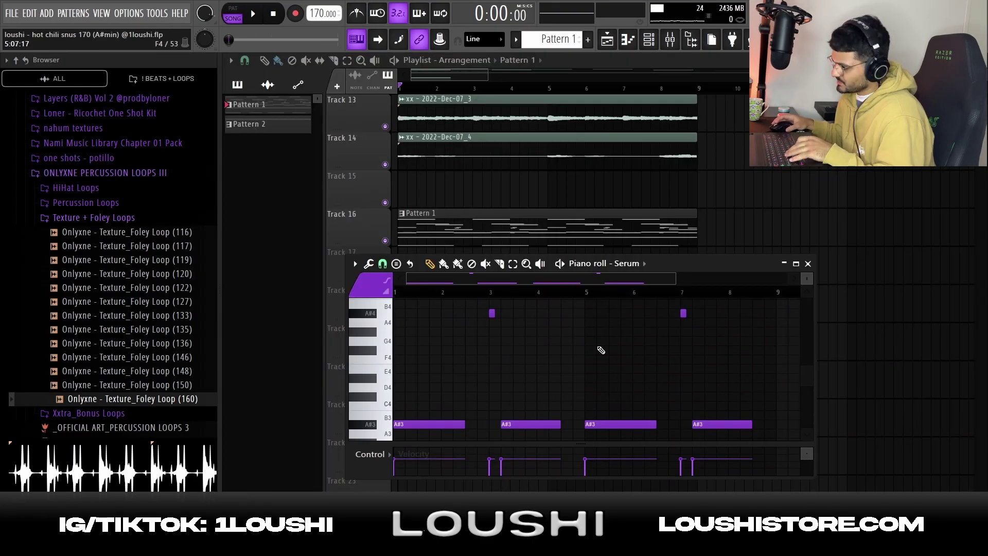
key(space)
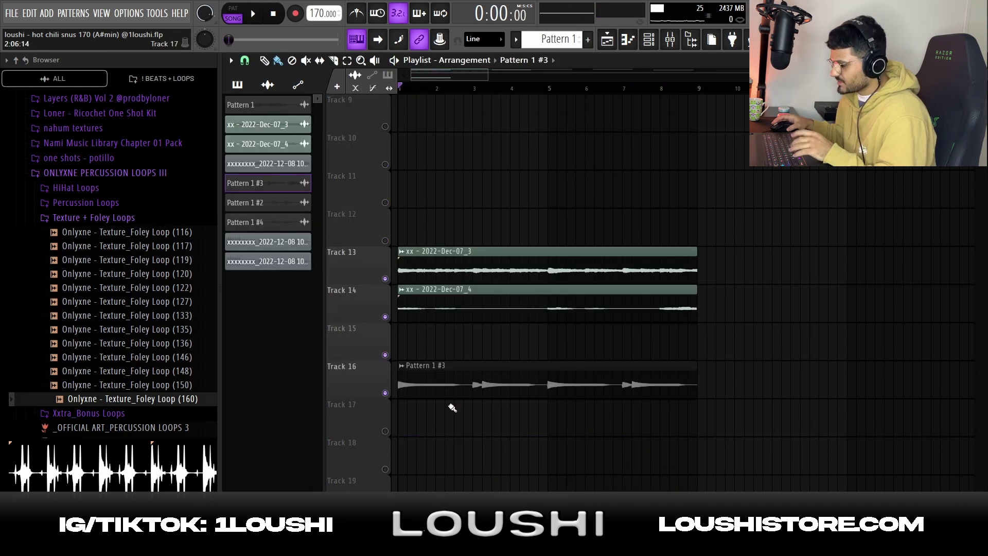
Slice off and delete the tail of the last Pattern 1 #3 audio clip on Track 16.
scroll(452, 408, down, 1)
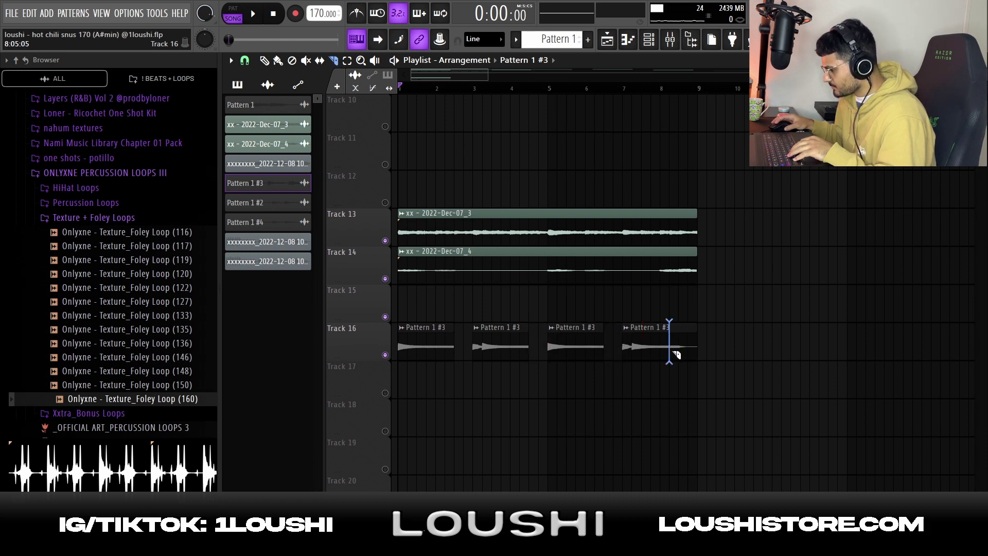
key(p)
right_click(691, 357)
click(664, 420)
right_click(691, 346)
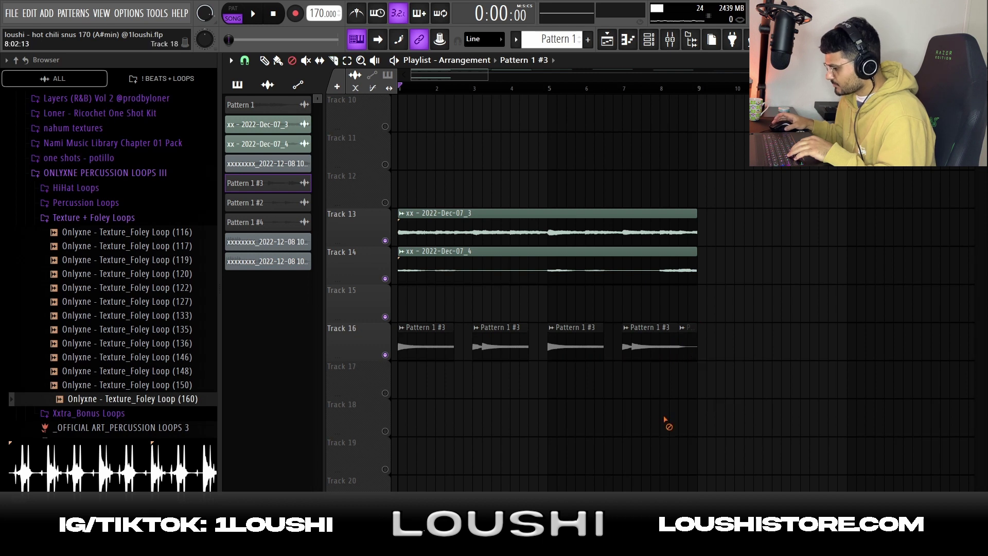
Play the arrangement in song mode with the Pattern 1 #3 bass clips on Track 16.
scroll(484, 376, down, 1)
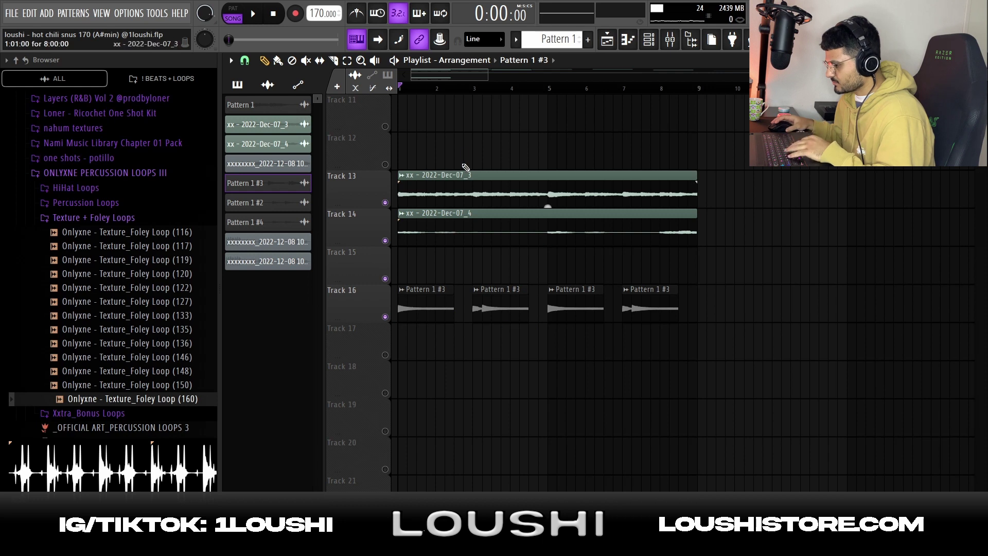
click(457, 88)
key(space)
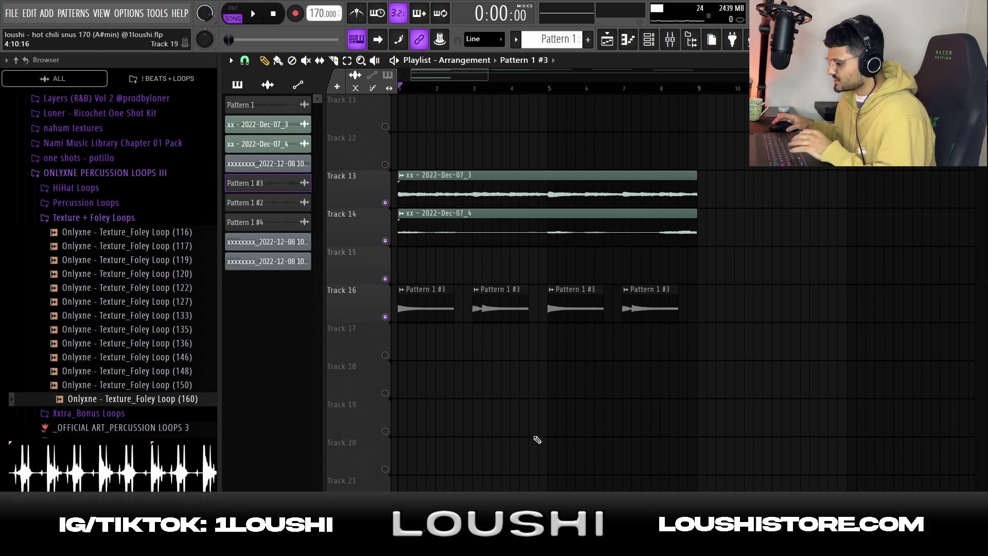
scroll(472, 205, down, 1)
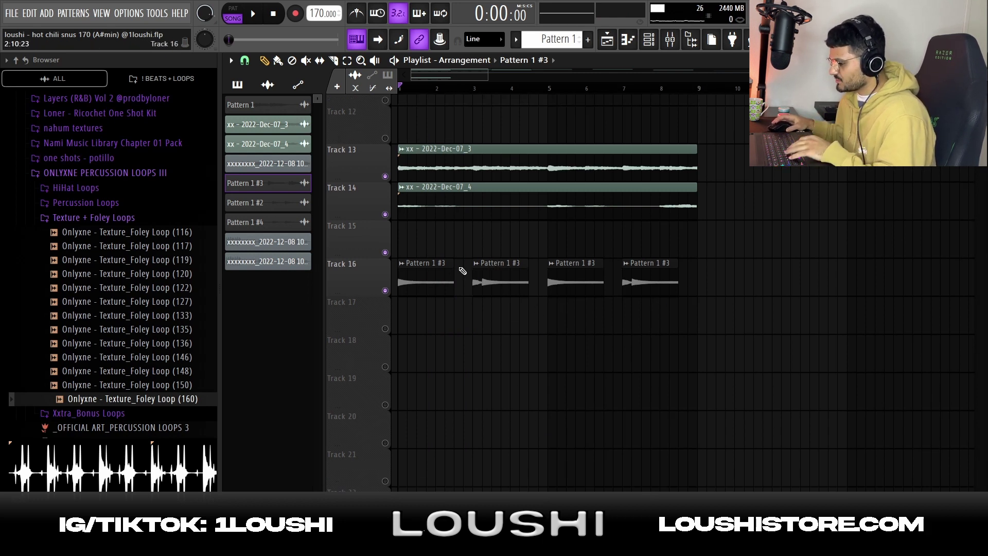
key(space)
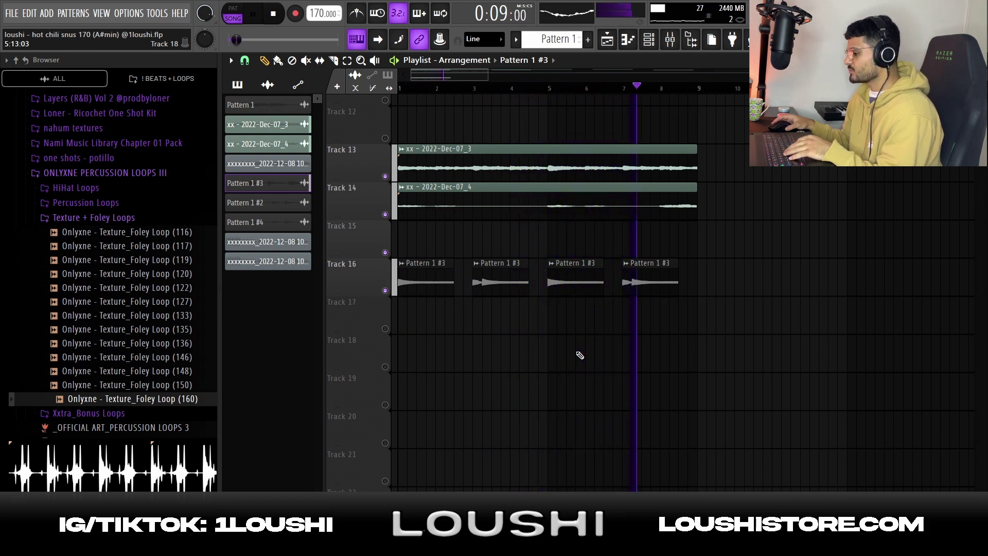
key(space)
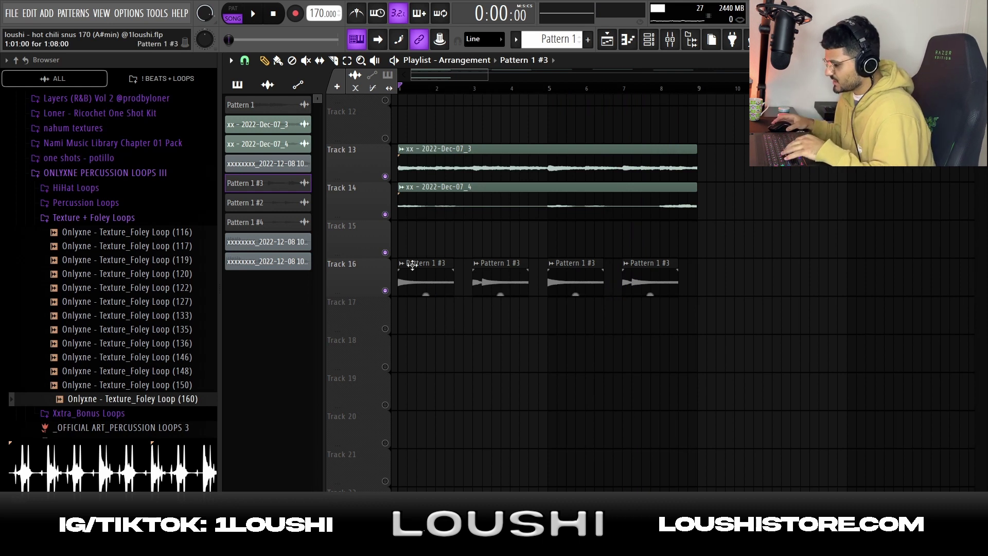
Replace the Pattern 1 #3 clip at bar 3 on Track 16 with a copy of the plain single-hit clip.
right_click(489, 285)
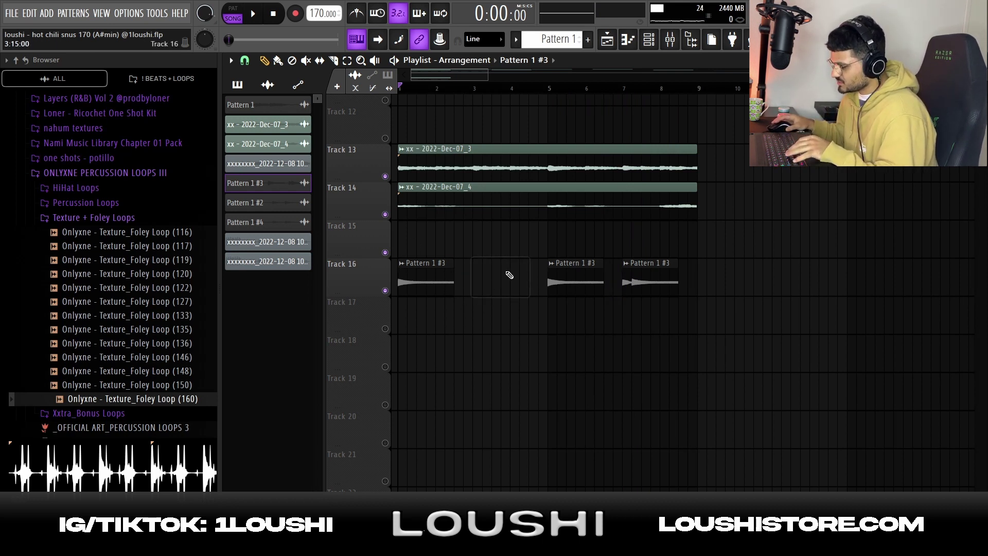
drag(506, 286, 504, 287)
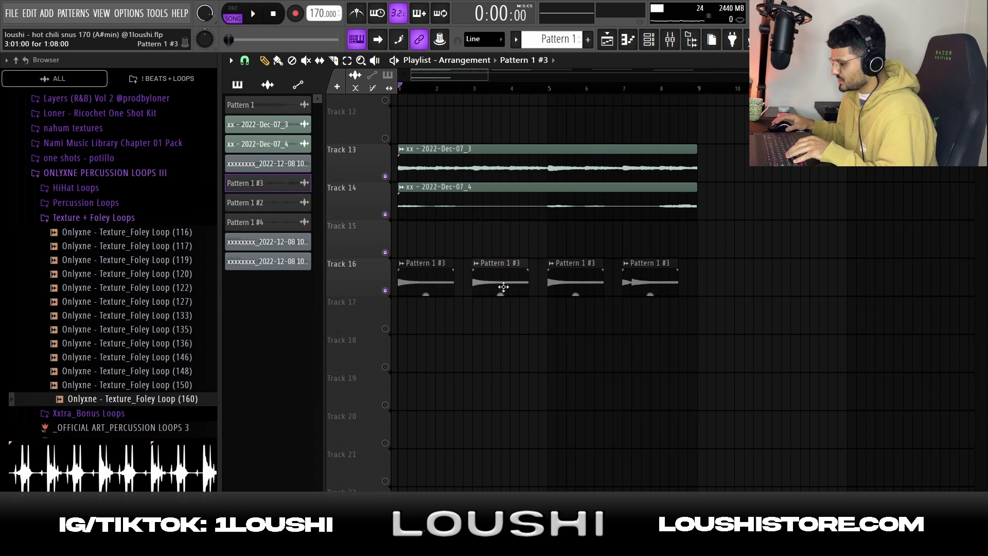
click(437, 262)
click(506, 260)
click(564, 261)
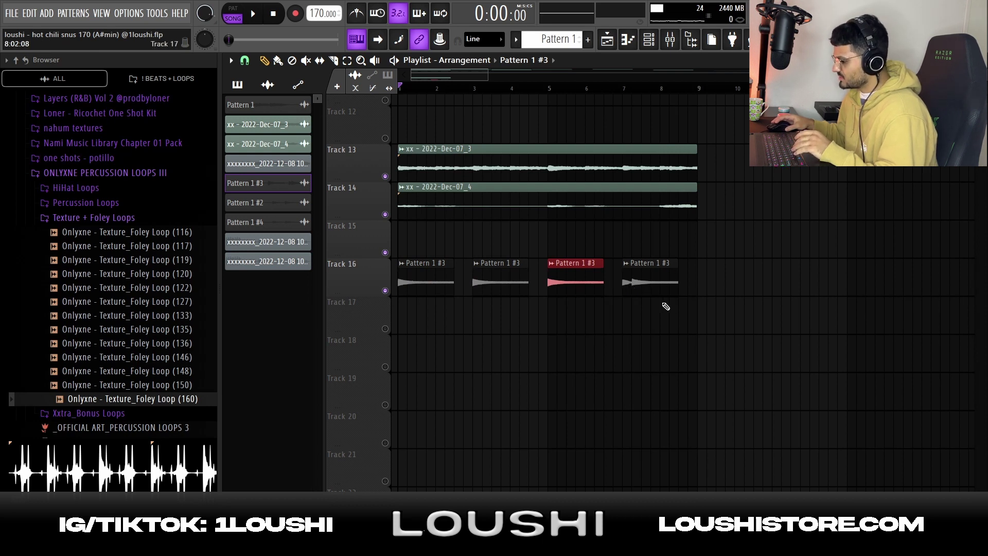
key(ctrl+d)
Duplicate the clips on Tracks 13 to 16 to bar 9 and delete the copied xx - 2022-Dec-07_4 clip on Track 14.
scroll(629, 406, up, 3)
scroll(643, 396, down, 2)
drag(688, 474, 368, 268)
key(ctrl+b)
right_click(716, 313)
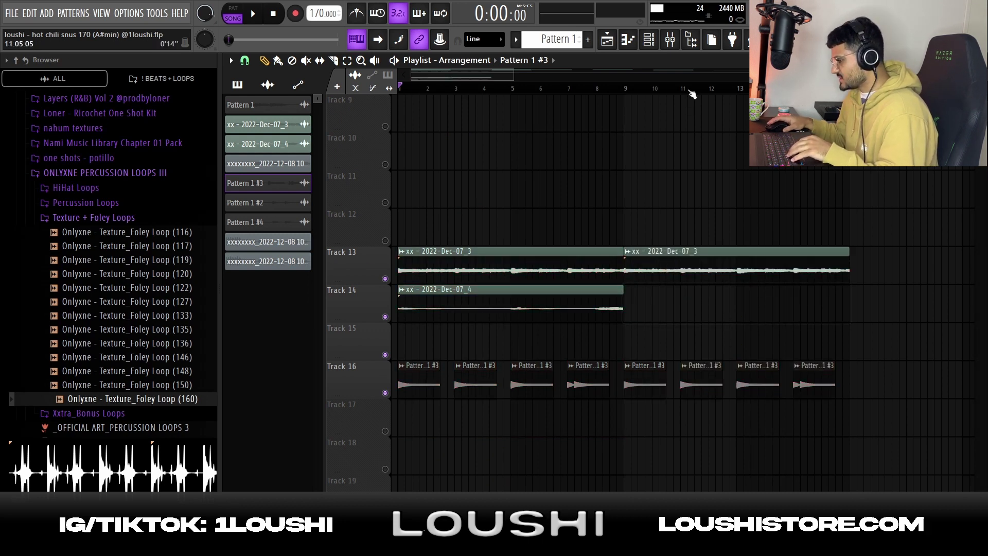
Place a Pattern 1 clip on Track 15 at bar 9.
scroll(691, 93, down, 3)
click(547, 39)
click(571, 339)
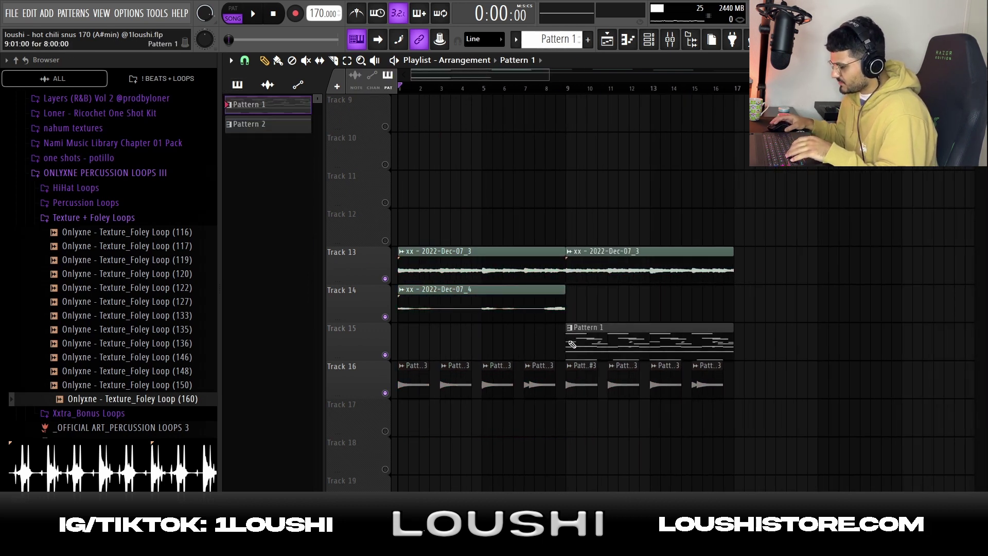
Open the Serum #3 instrument and look up its PLUCK - SAFARI preset in the Divinity Serum Bank list.
click(649, 40)
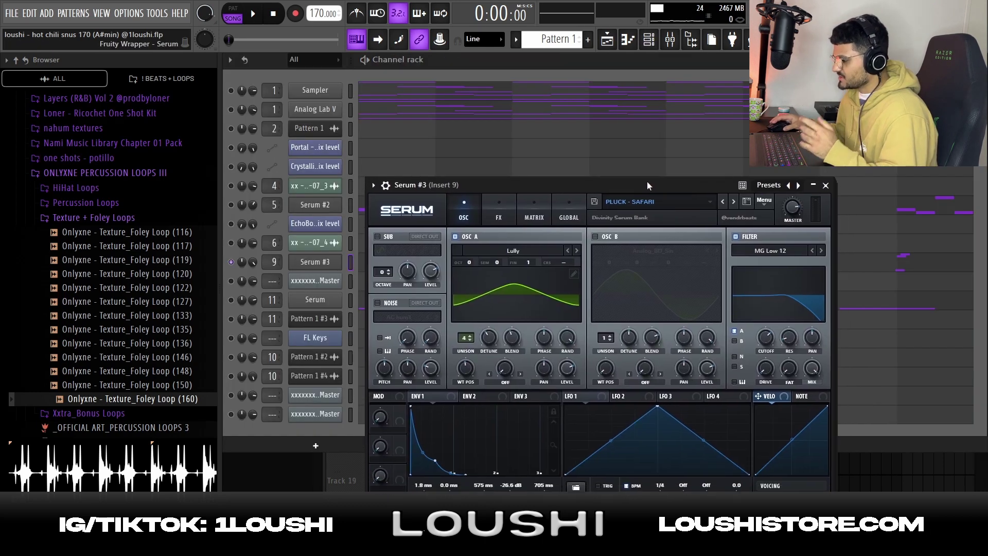
click(632, 191)
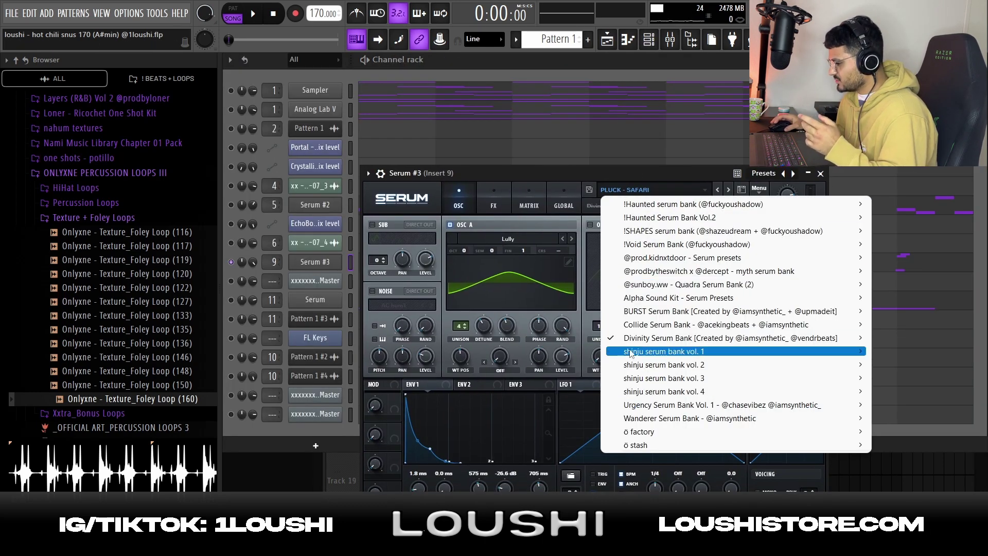
mouse_move(633, 340)
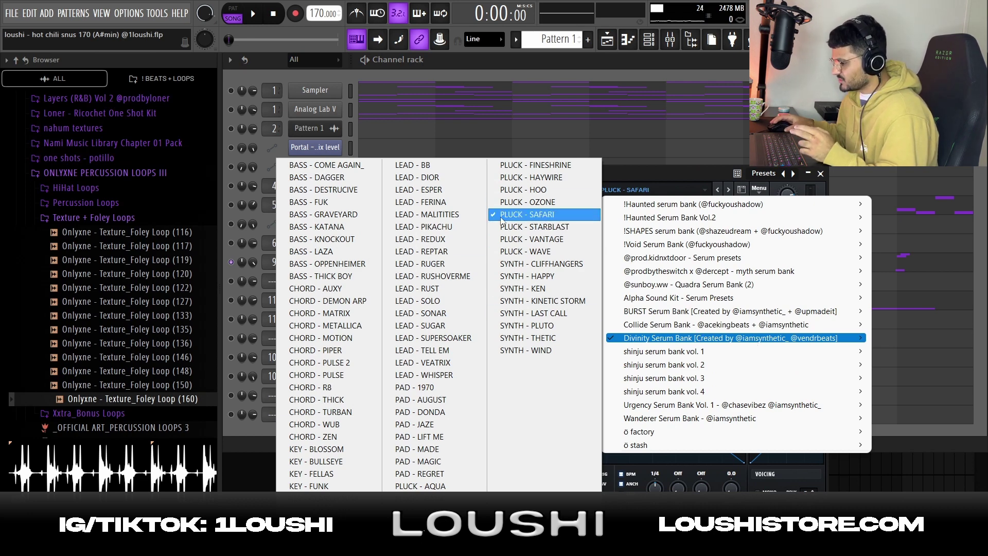
Open the Serum #3 part in the piano roll and play it back in pattern mode.
drag(661, 174, 664, 369)
key(F7)
key(space)
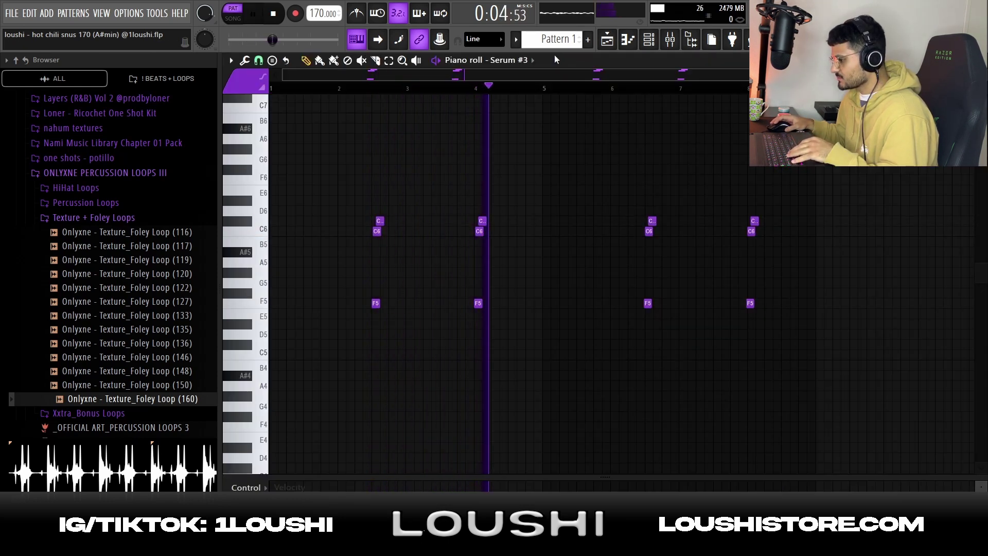
key(space)
Inspect the EchoBoy settings and the Fruity parametric EQ 2 low-cut curve on Insert 9, then return to the piano roll.
key(F9)
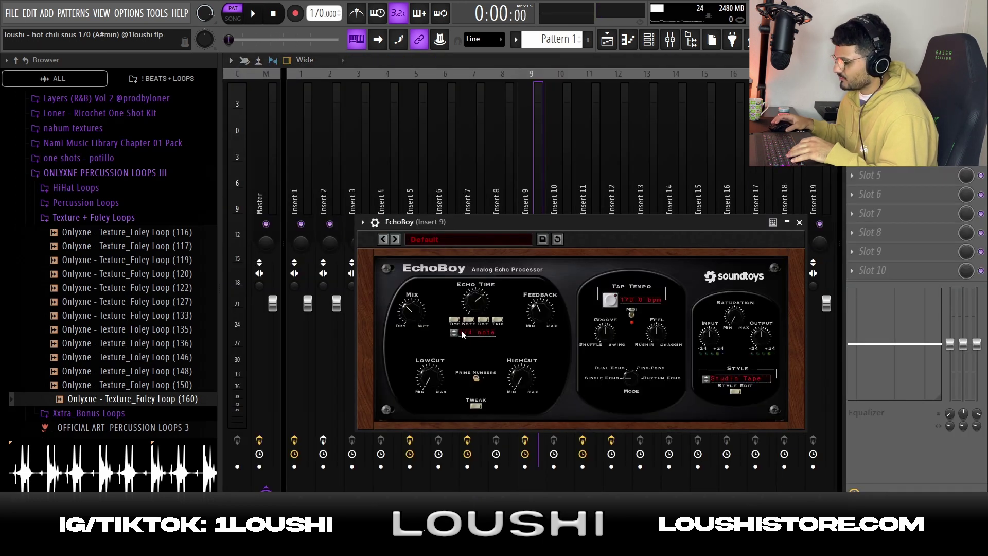
key(Escape)
click(885, 99)
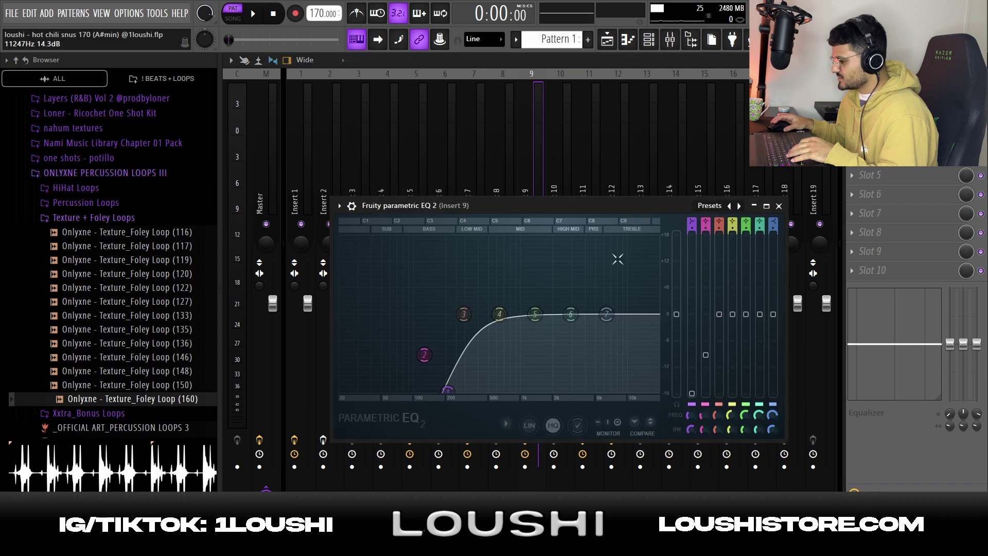
key(F7)
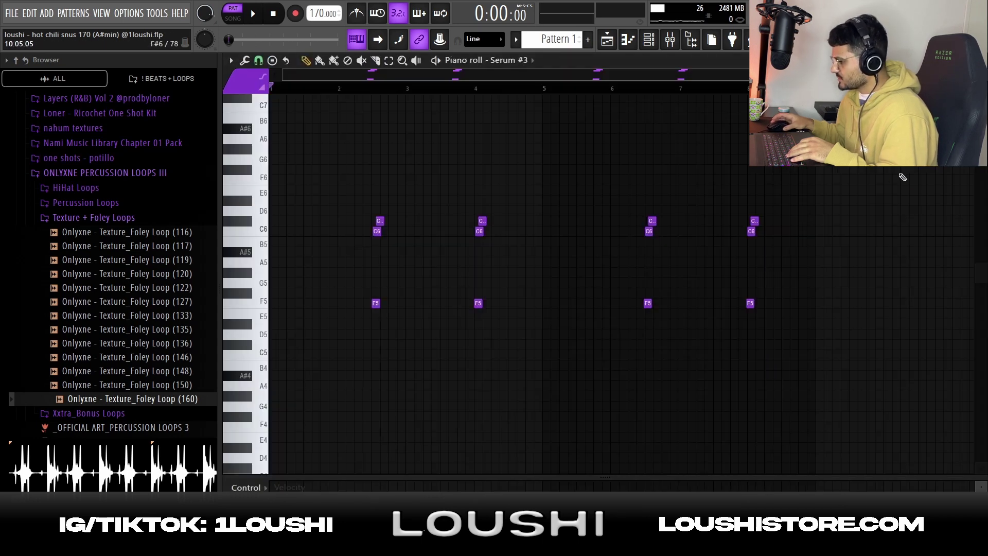
Play the arrangement from bar 9 with the Pattern 1 #2 pluck clip on Track 15.
key(space)
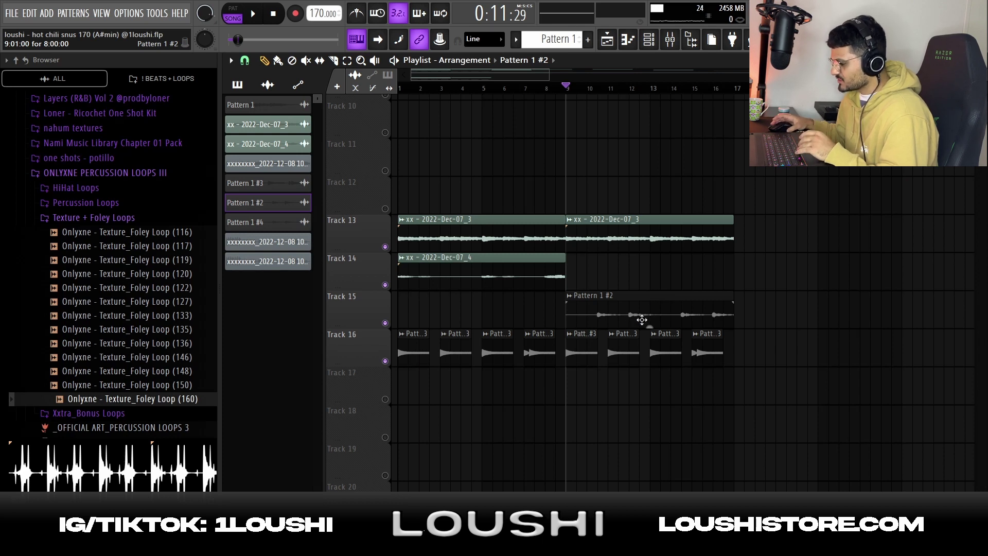
key(space)
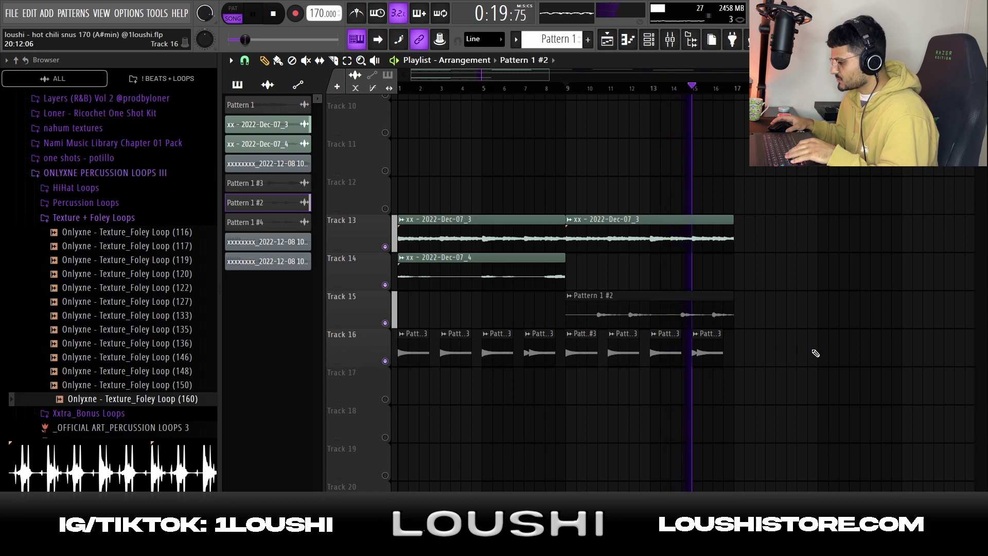
scroll(741, 230, down, 3)
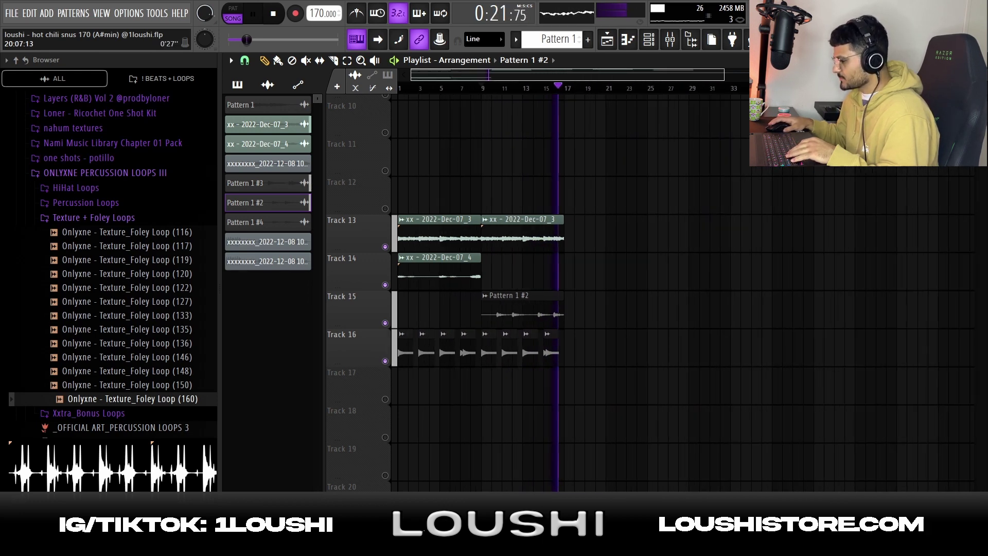
key(space)
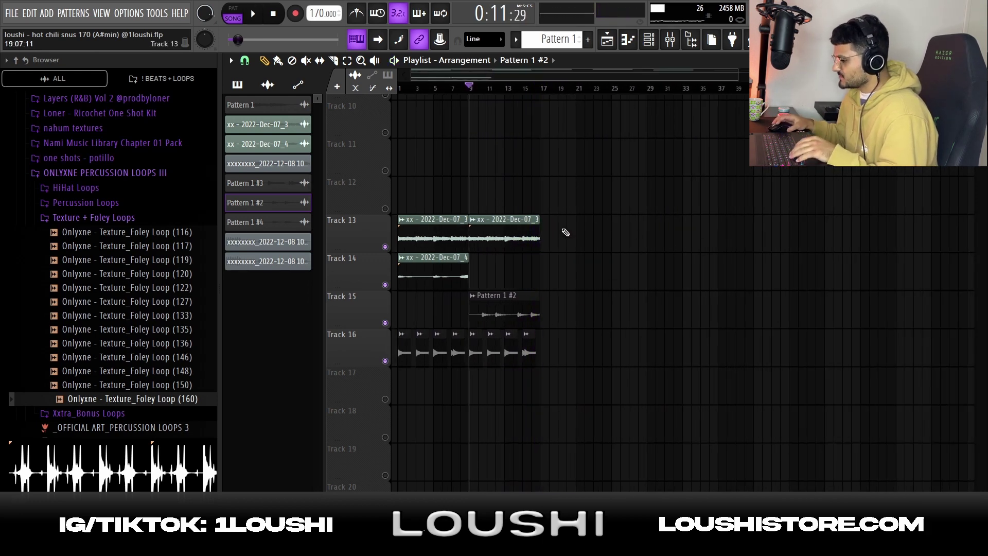
Duplicate the clips on Tracks 13 to 15 to bar 17 and clear the selection.
drag(591, 328, 397, 215)
key(ctrl+b)
key(ctrl+d)
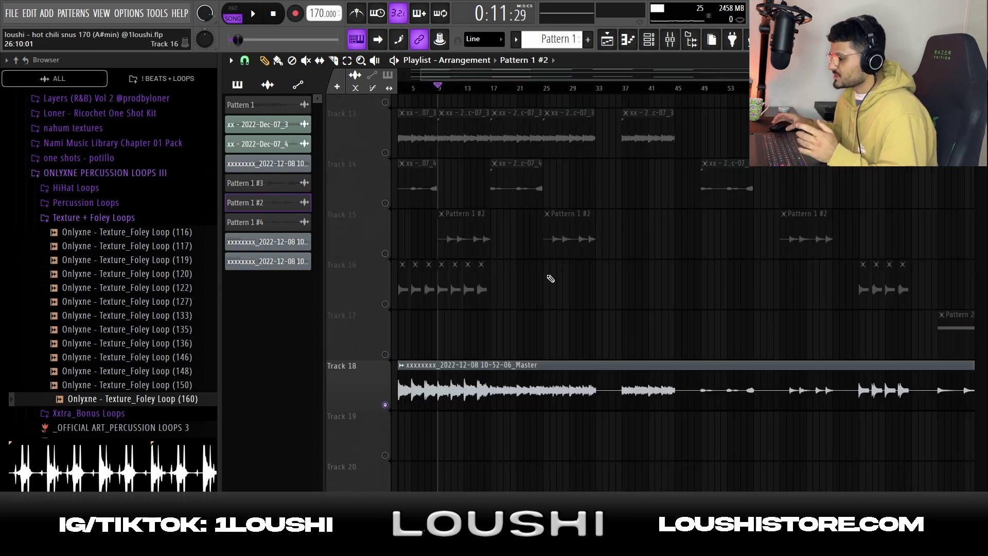
Select the separate stem clips after bar 36 on Tracks 13 to 17 and play the rendered Master clip on Track 18 from the start.
drag(656, 153, 964, 324)
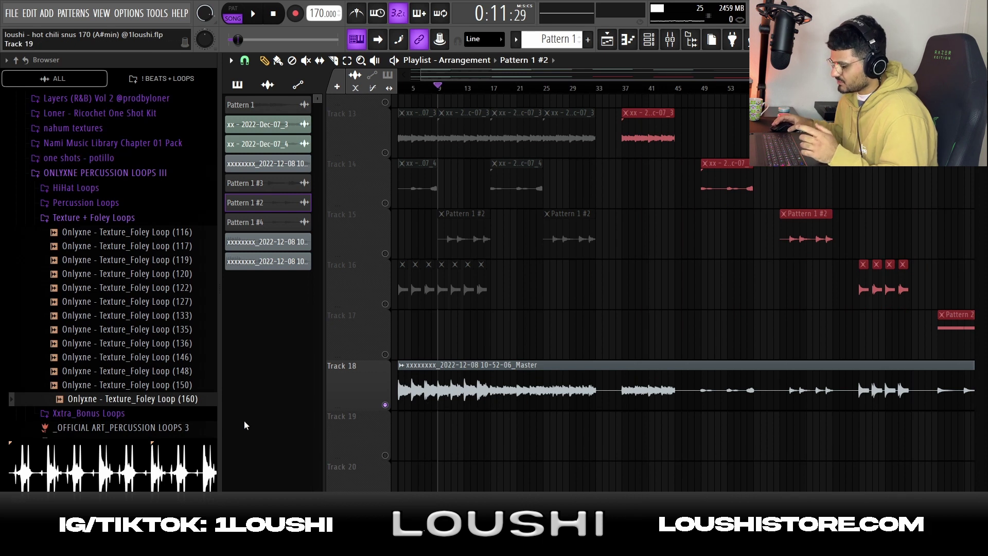
key(space)
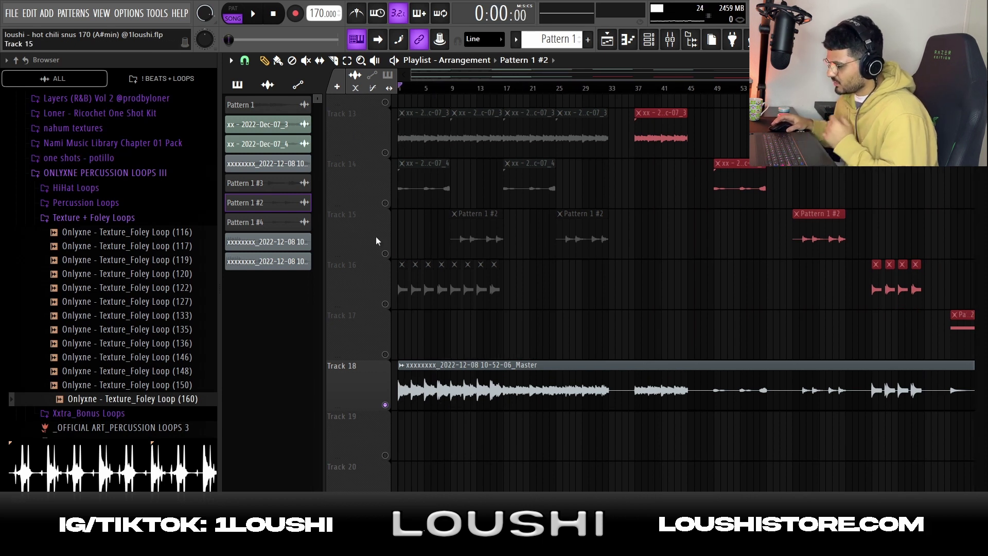
key(space)
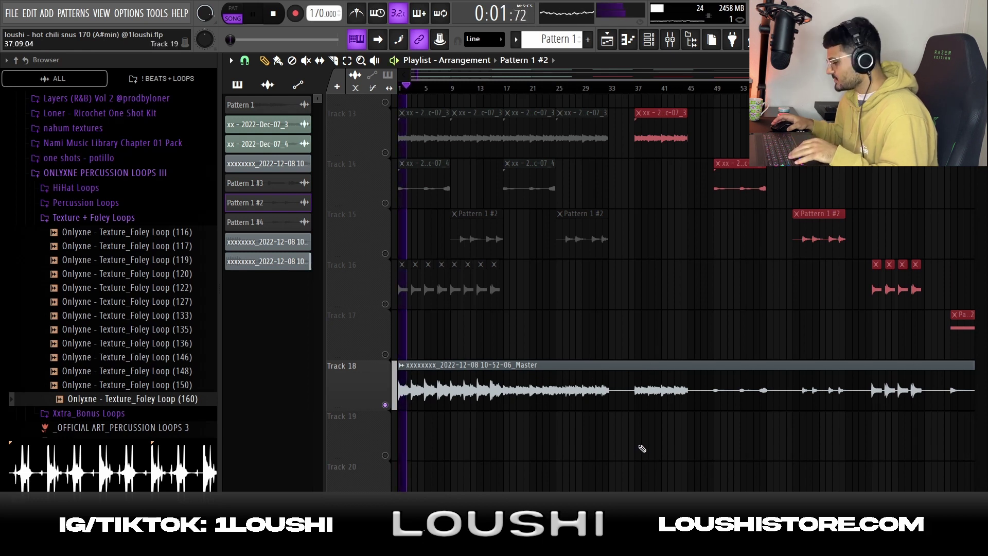